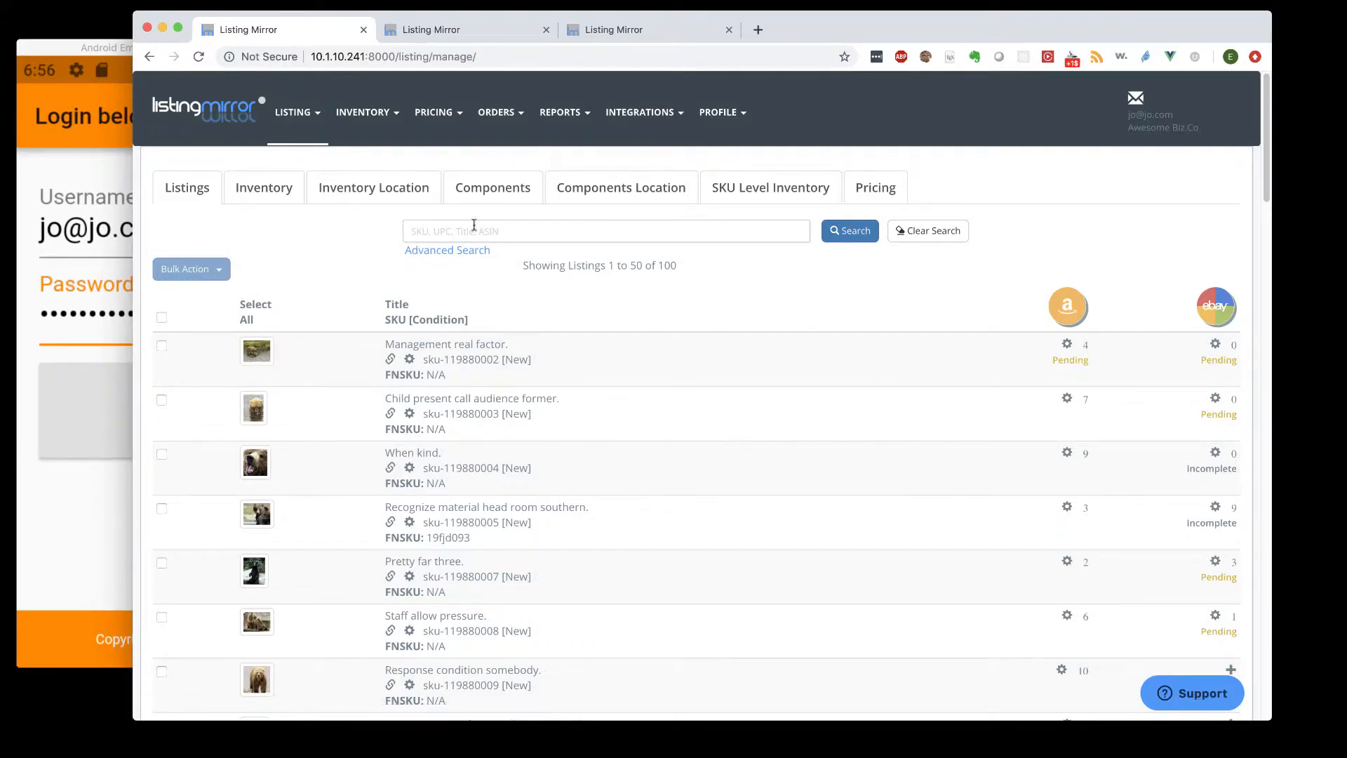
# Open the list of all orders and examine the status and picked columns
pyautogui.click(110, 56)
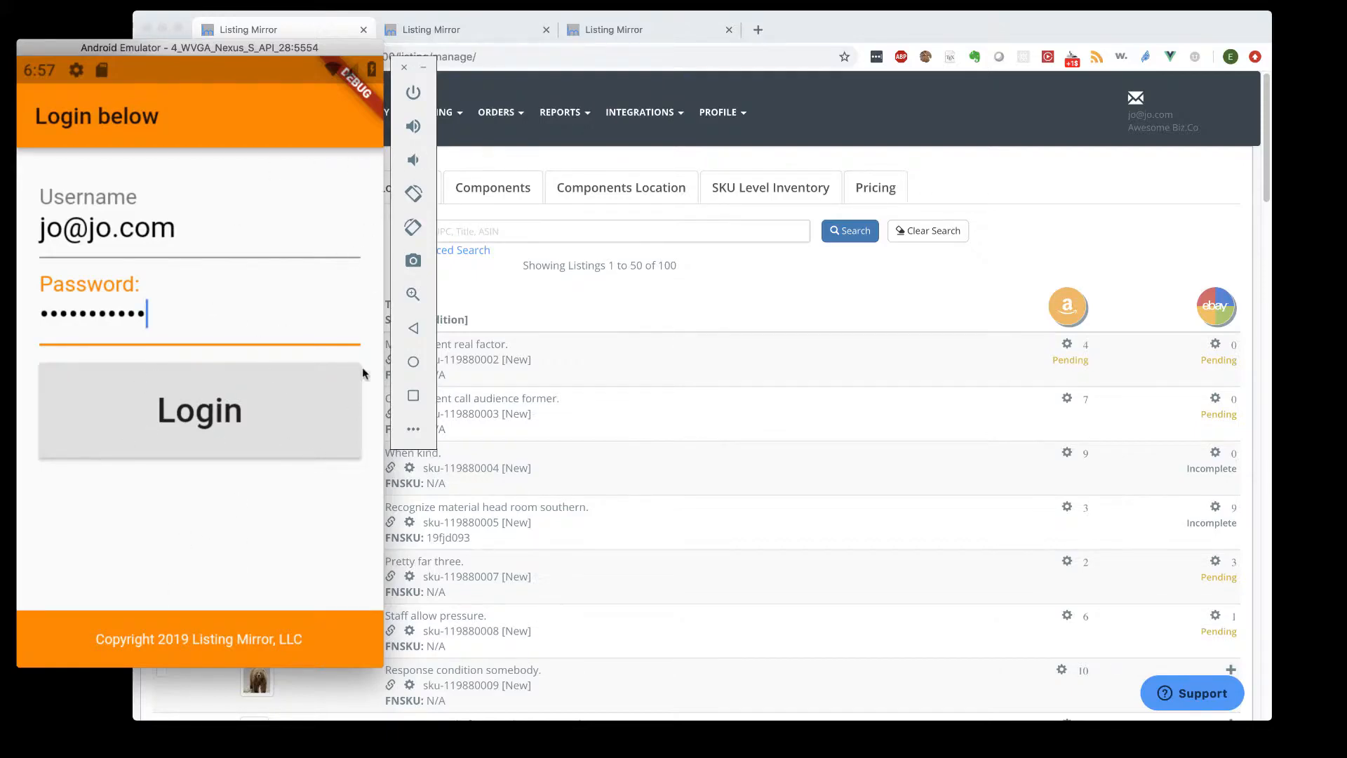
pyautogui.click(812, 24)
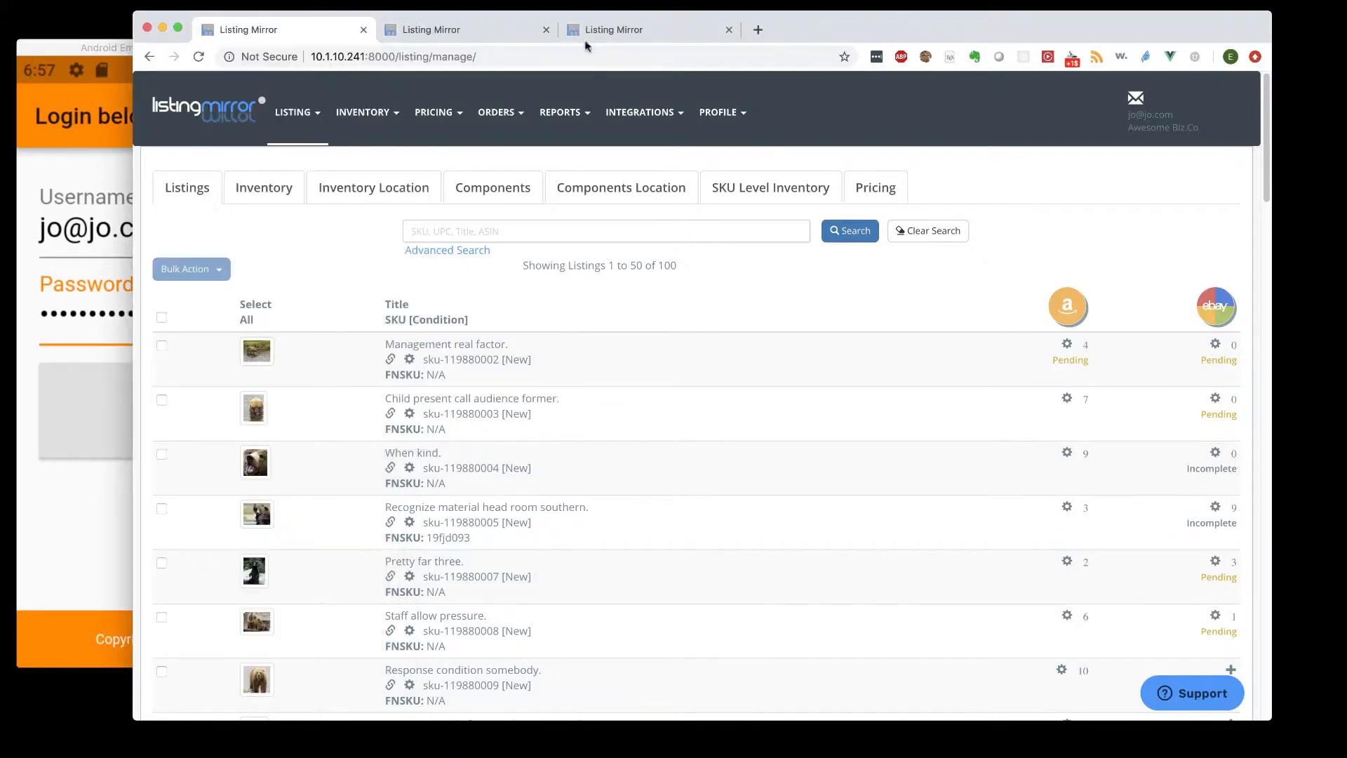
pyautogui.click(372, 119)
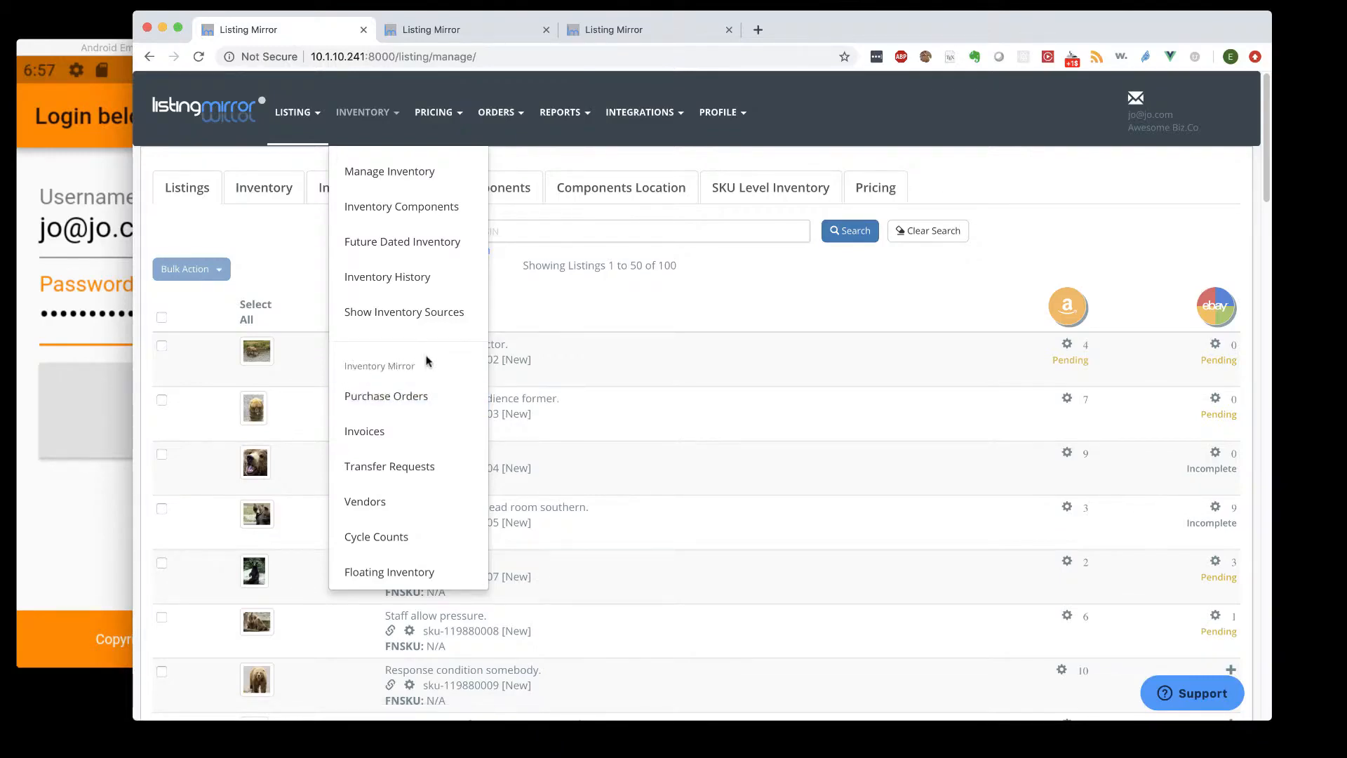
pyautogui.click(509, 123)
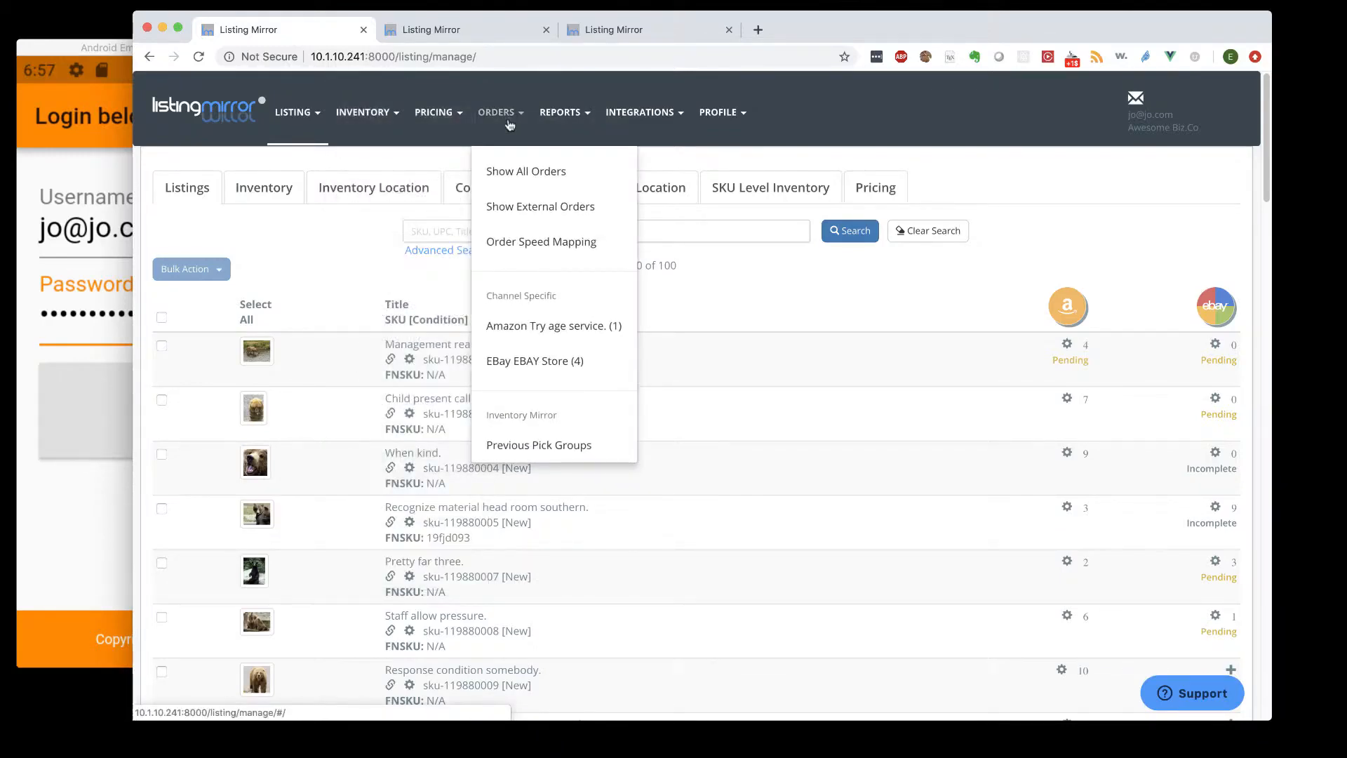
pyautogui.click(515, 163)
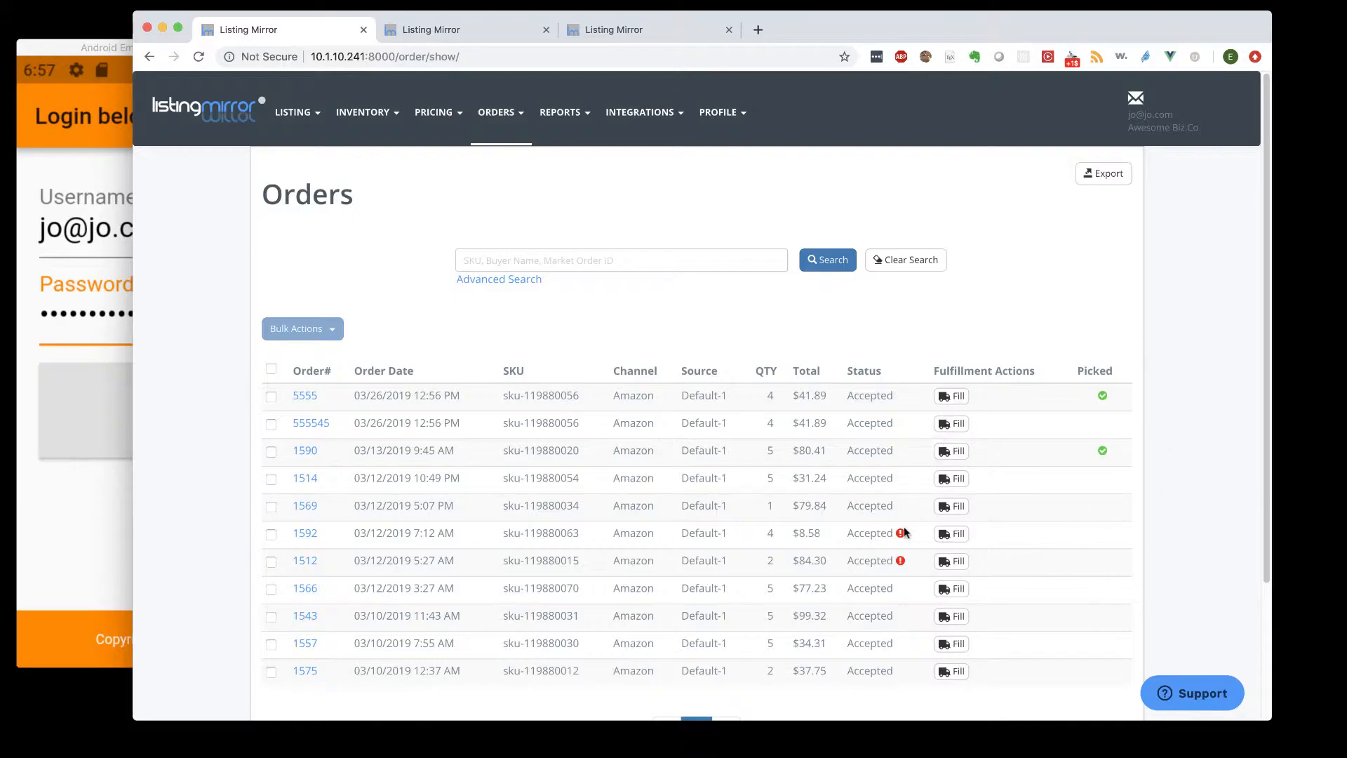
pyautogui.moveTo(899, 538)
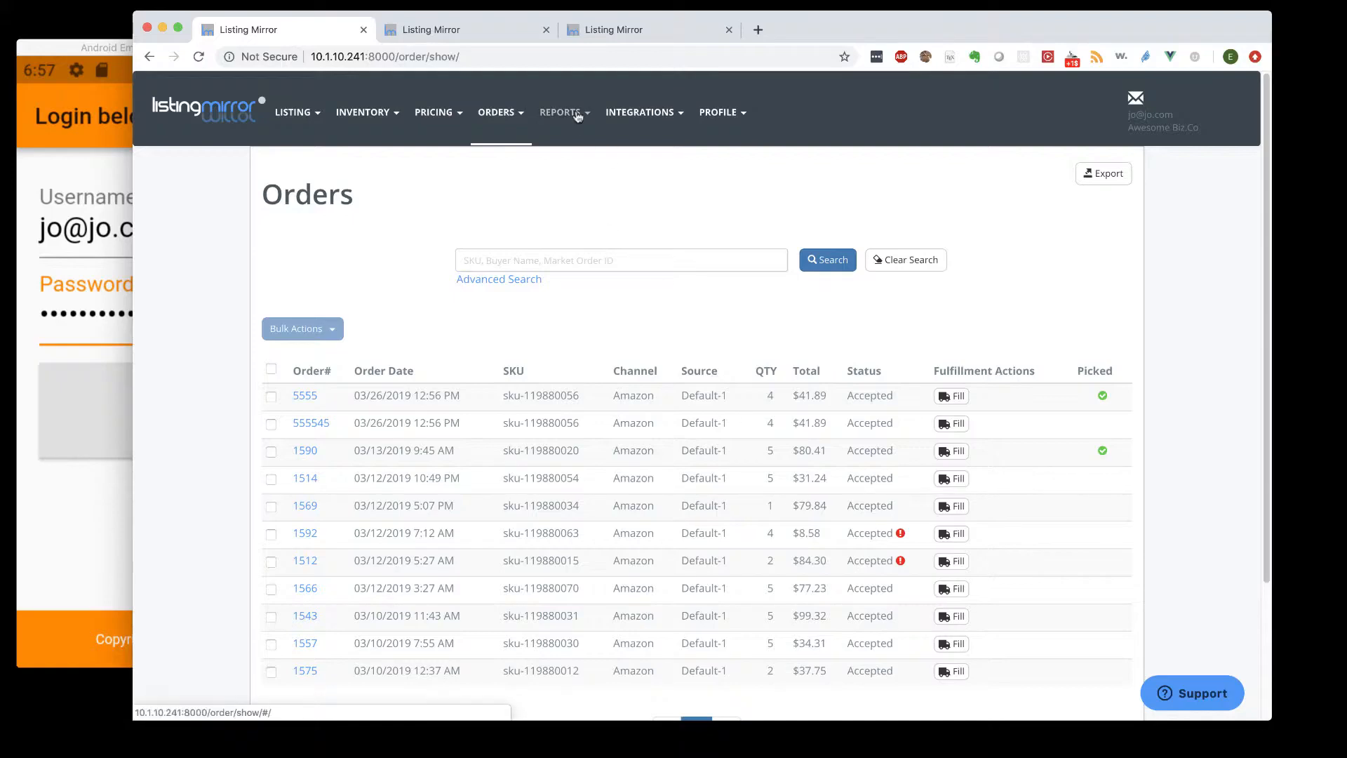
# Open the business settings and review the maximum pick group size option
pyautogui.click(727, 117)
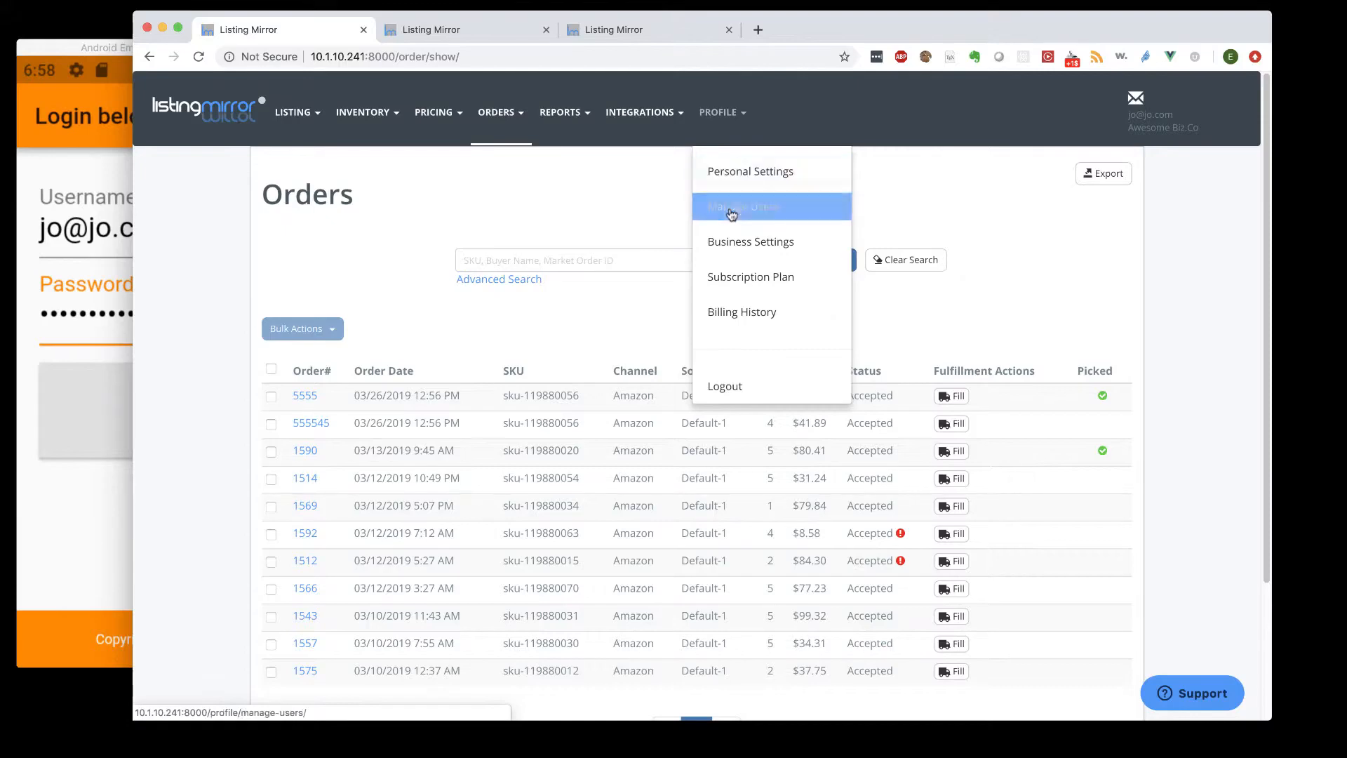
pyautogui.click(737, 245)
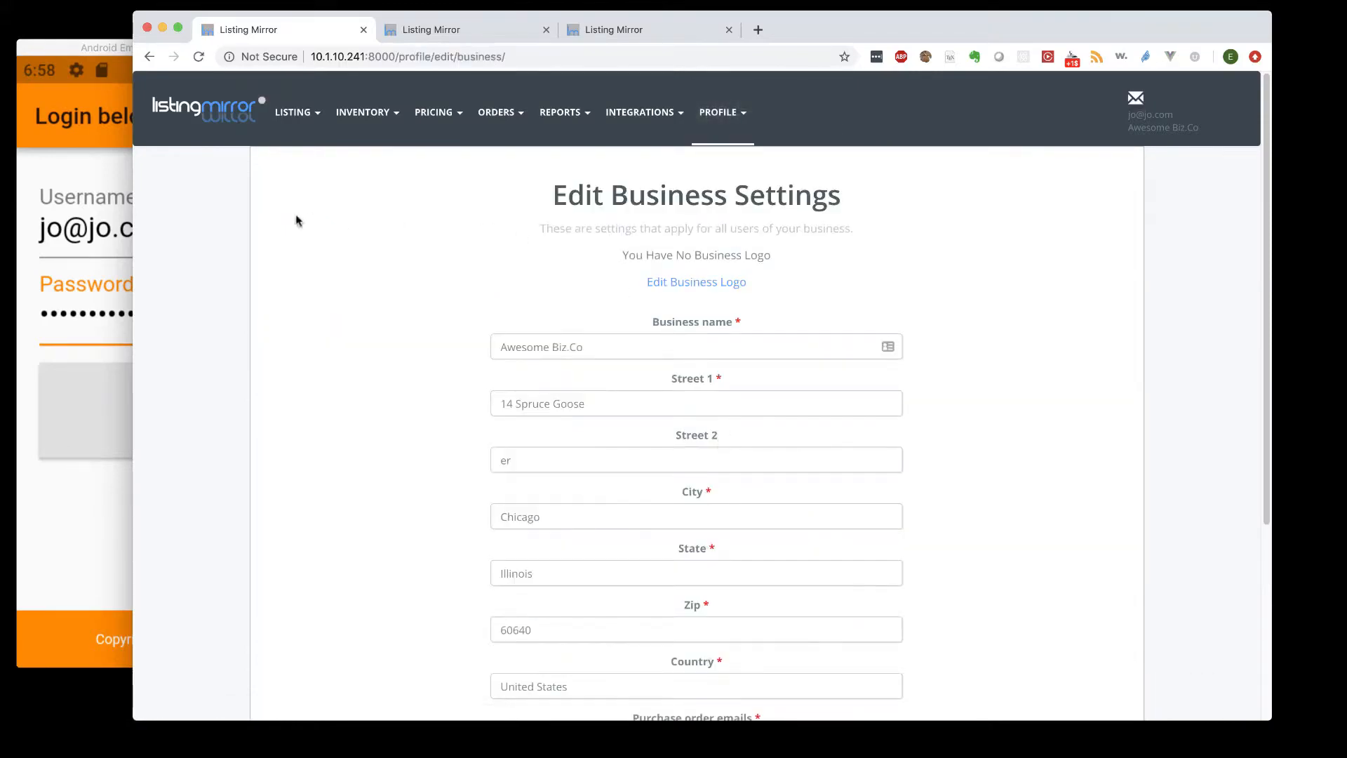
pyautogui.scroll(-5, 1099, 517)
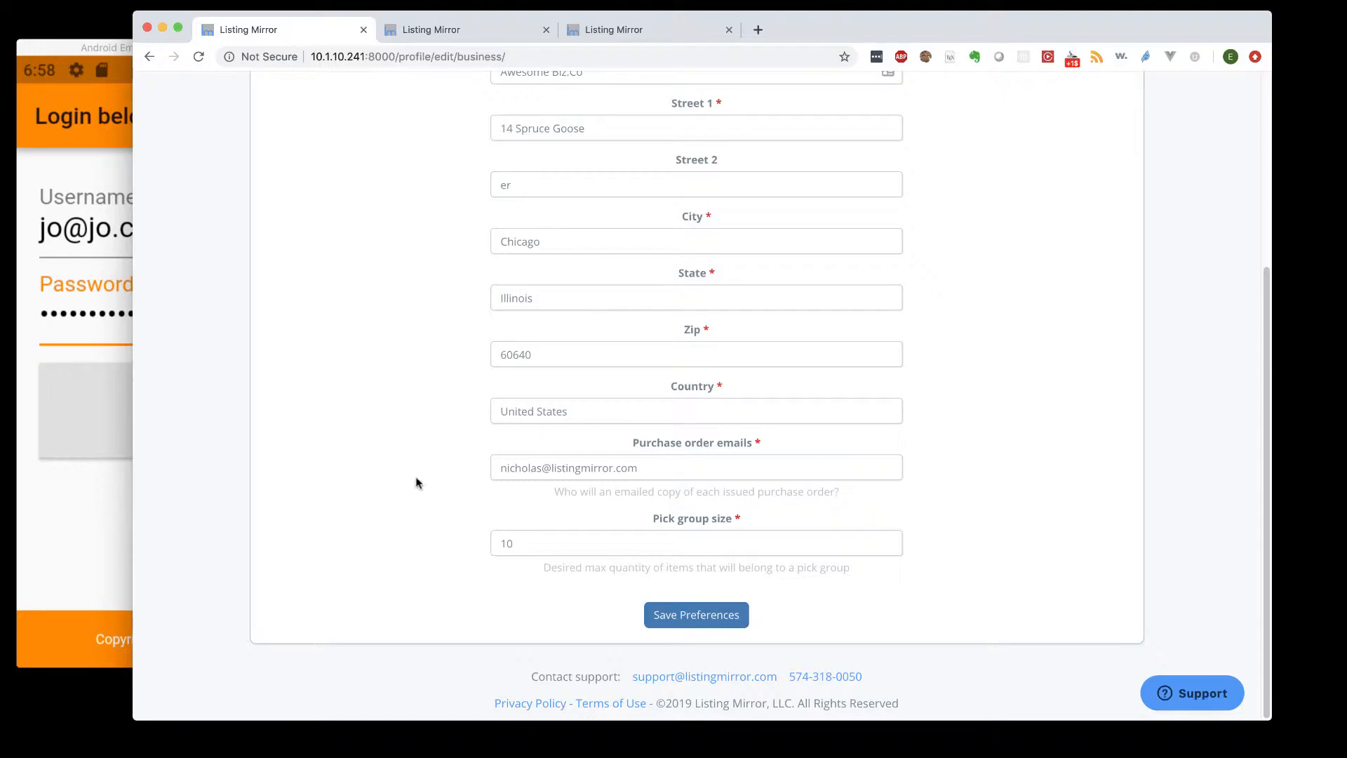
pyautogui.scroll(5, 416, 482)
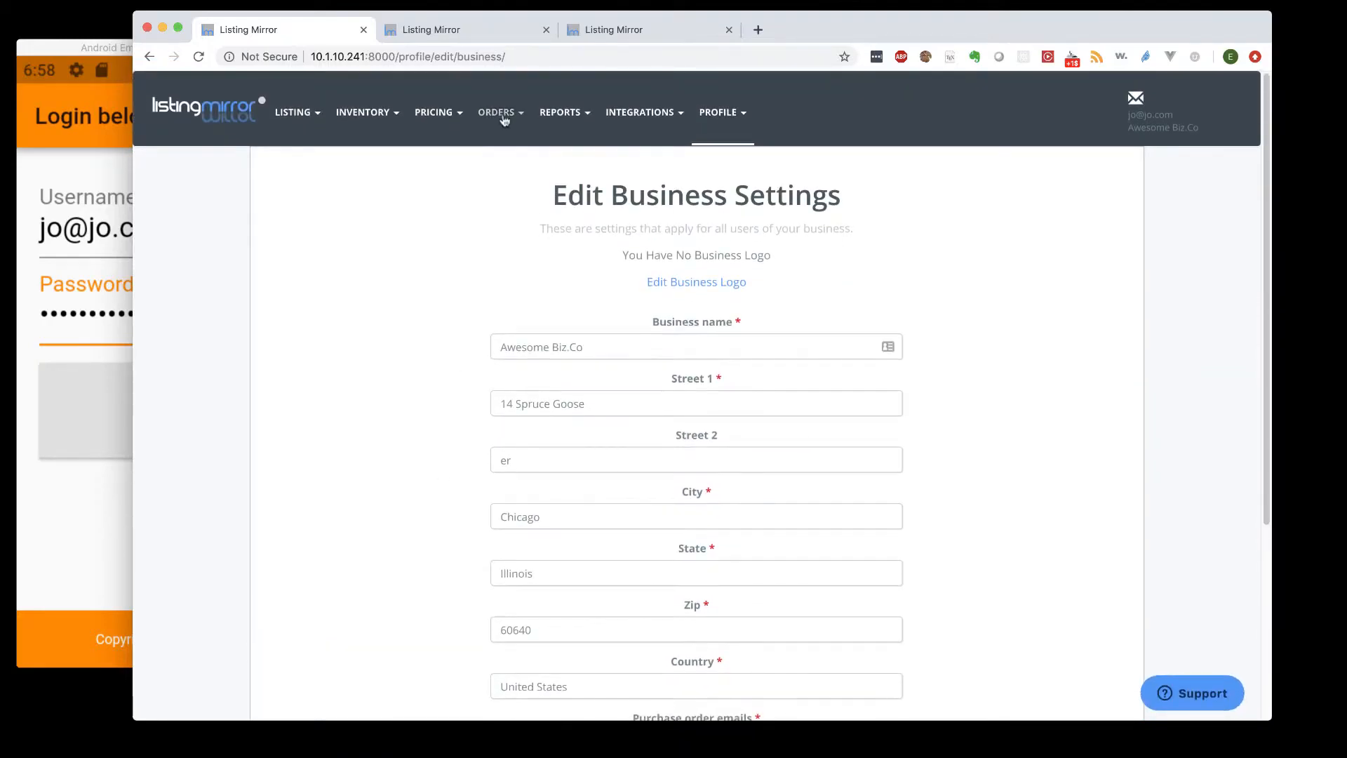
# Open the previous pick groups, view the details of pick group 907, and return to the pick group list
pyautogui.click(497, 114)
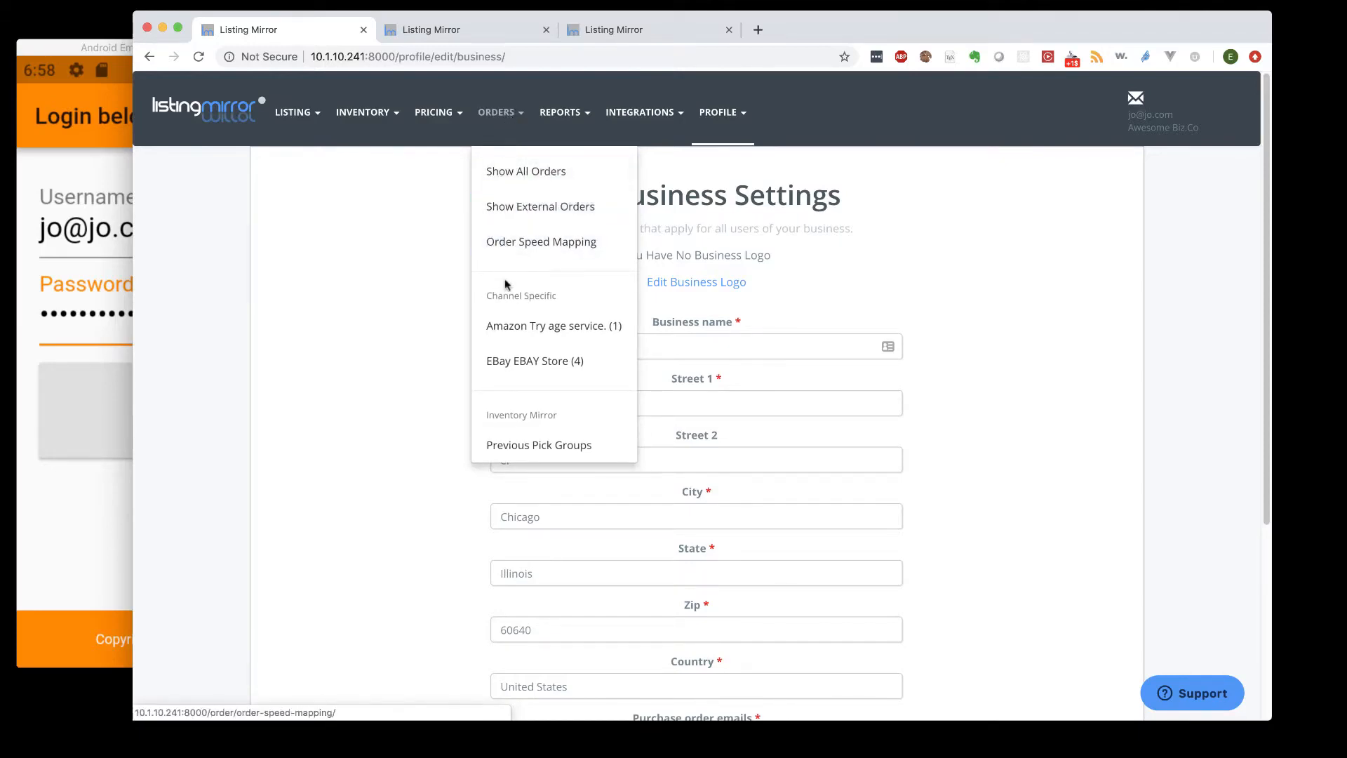
pyautogui.click(509, 444)
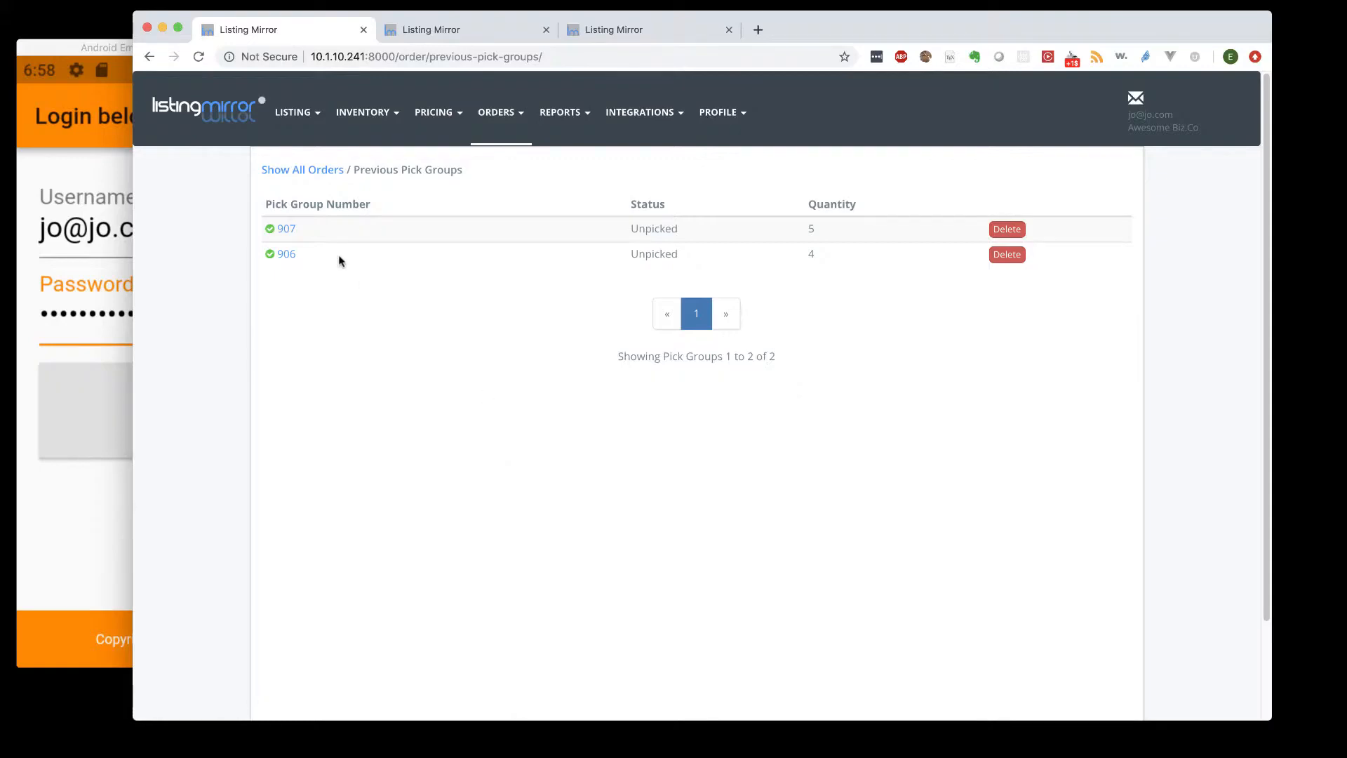
pyautogui.click(293, 235)
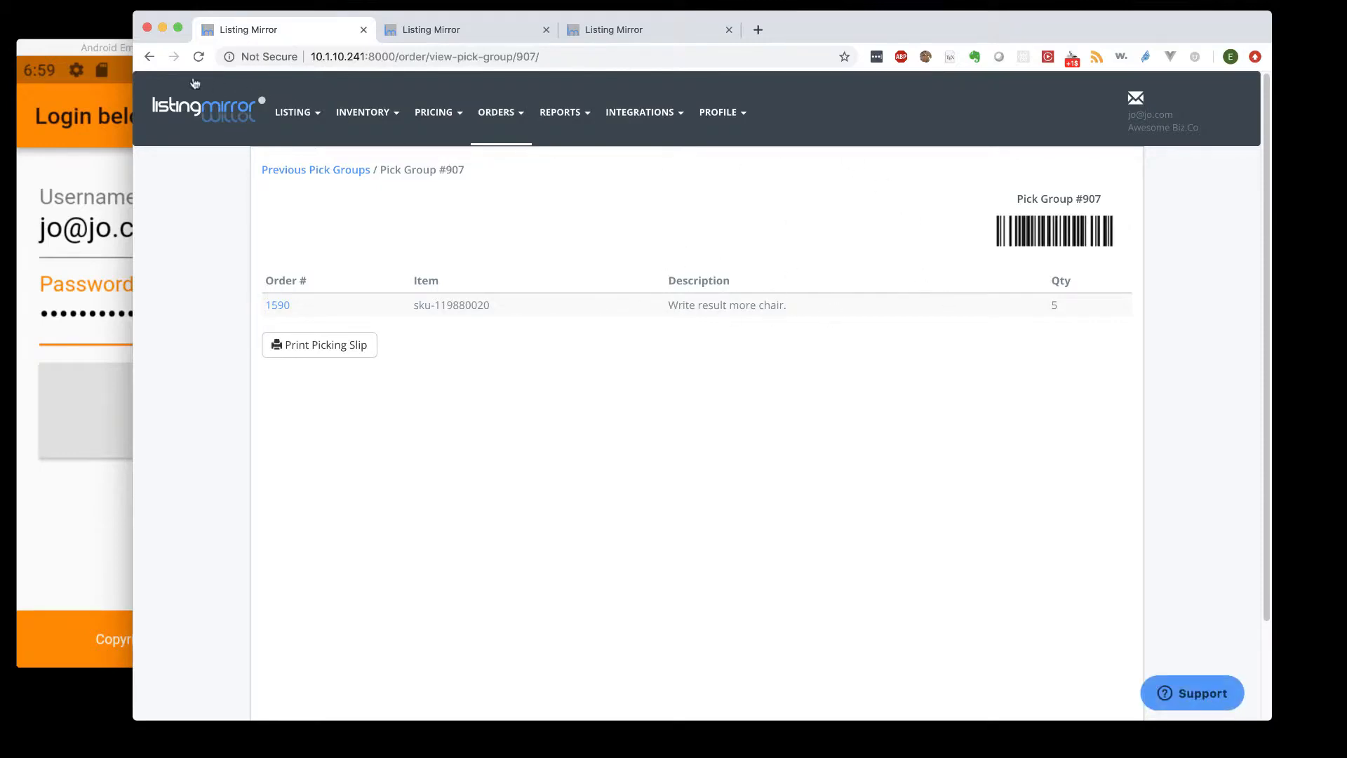
pyautogui.click(149, 56)
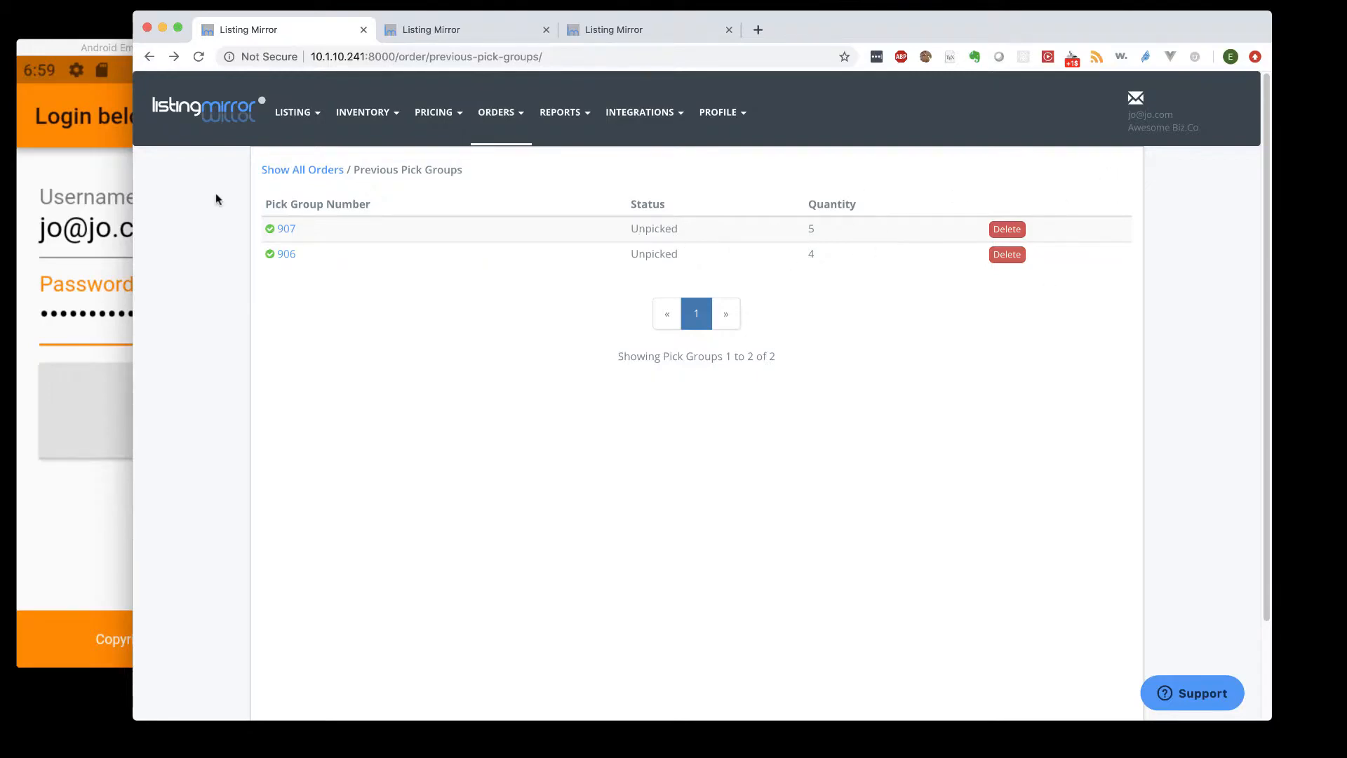
# Generate pick groups from the unpicked orders for sku-119880056, sku-119880054 and sku-119880070, and preview their picking slip
pyautogui.click(319, 176)
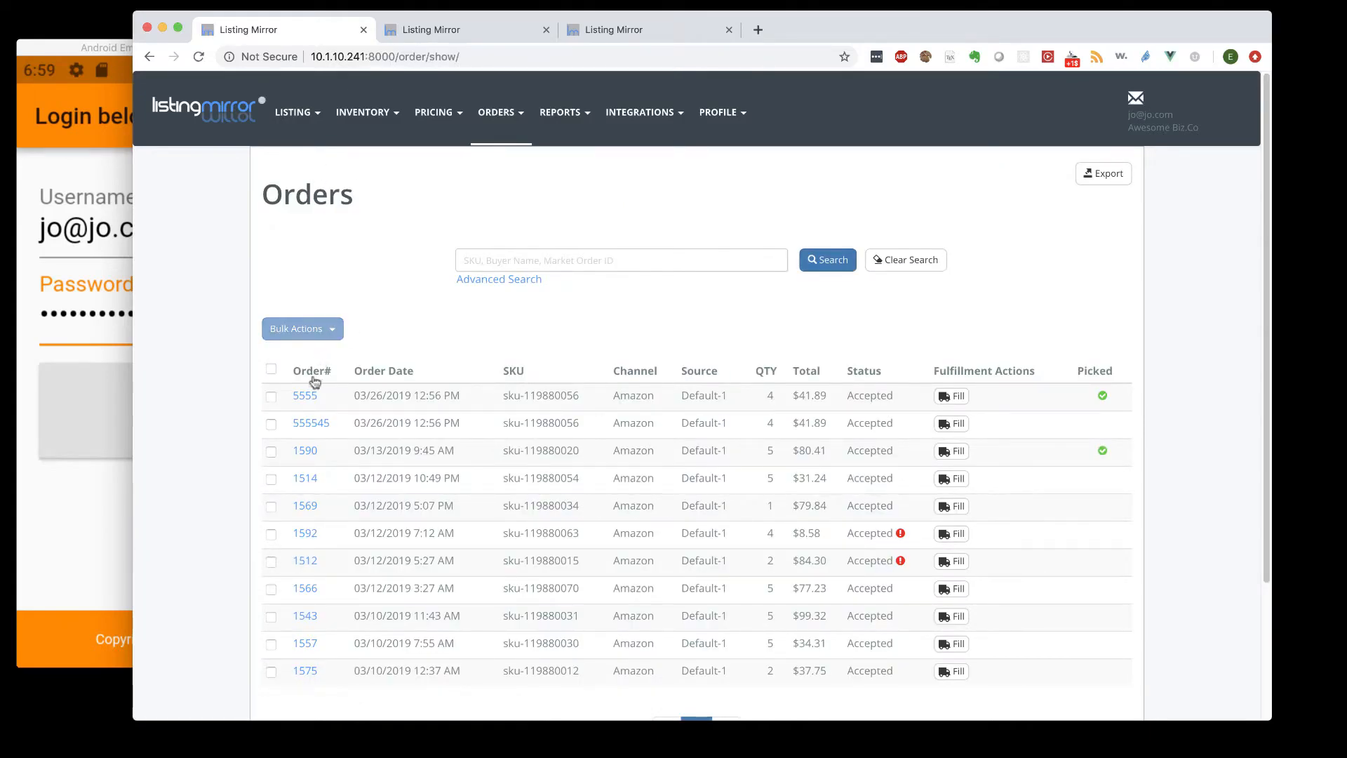
pyautogui.click(272, 425)
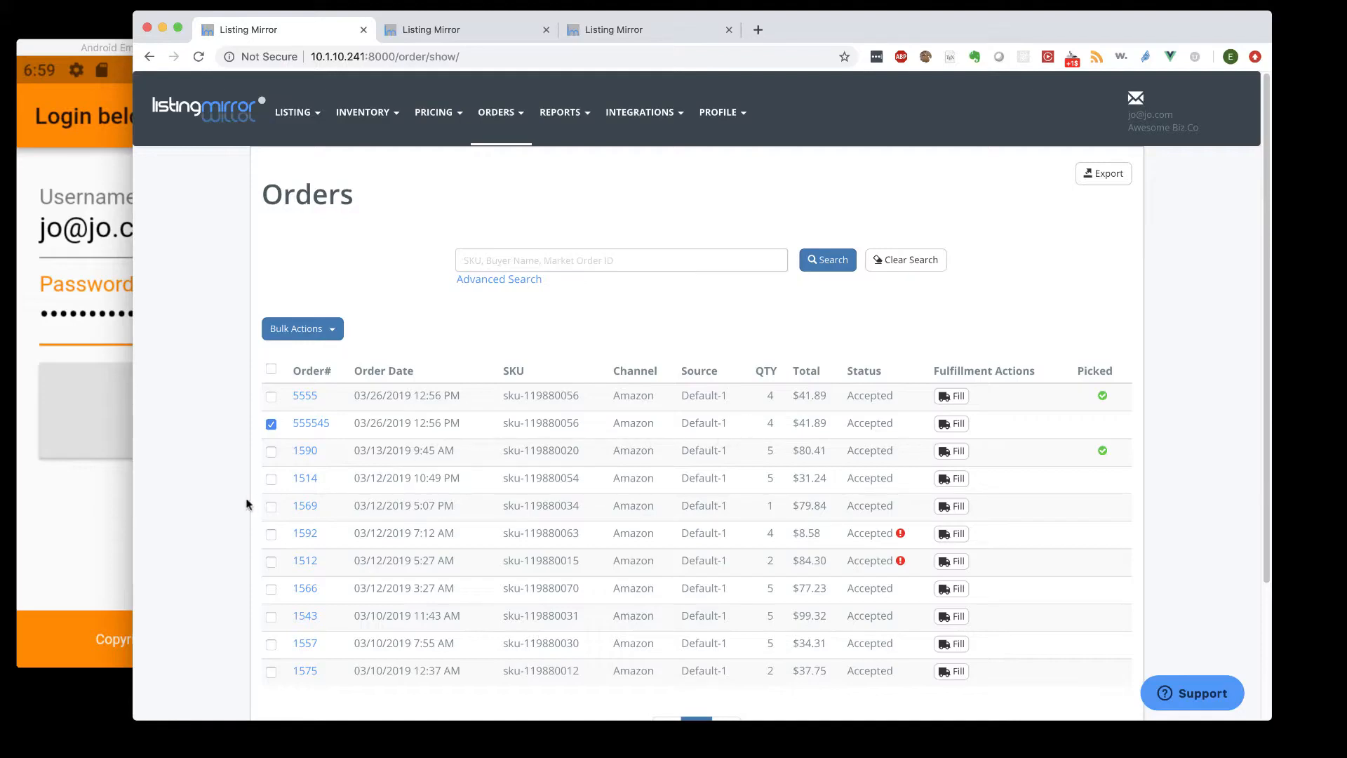
pyautogui.click(271, 480)
pyautogui.click(271, 593)
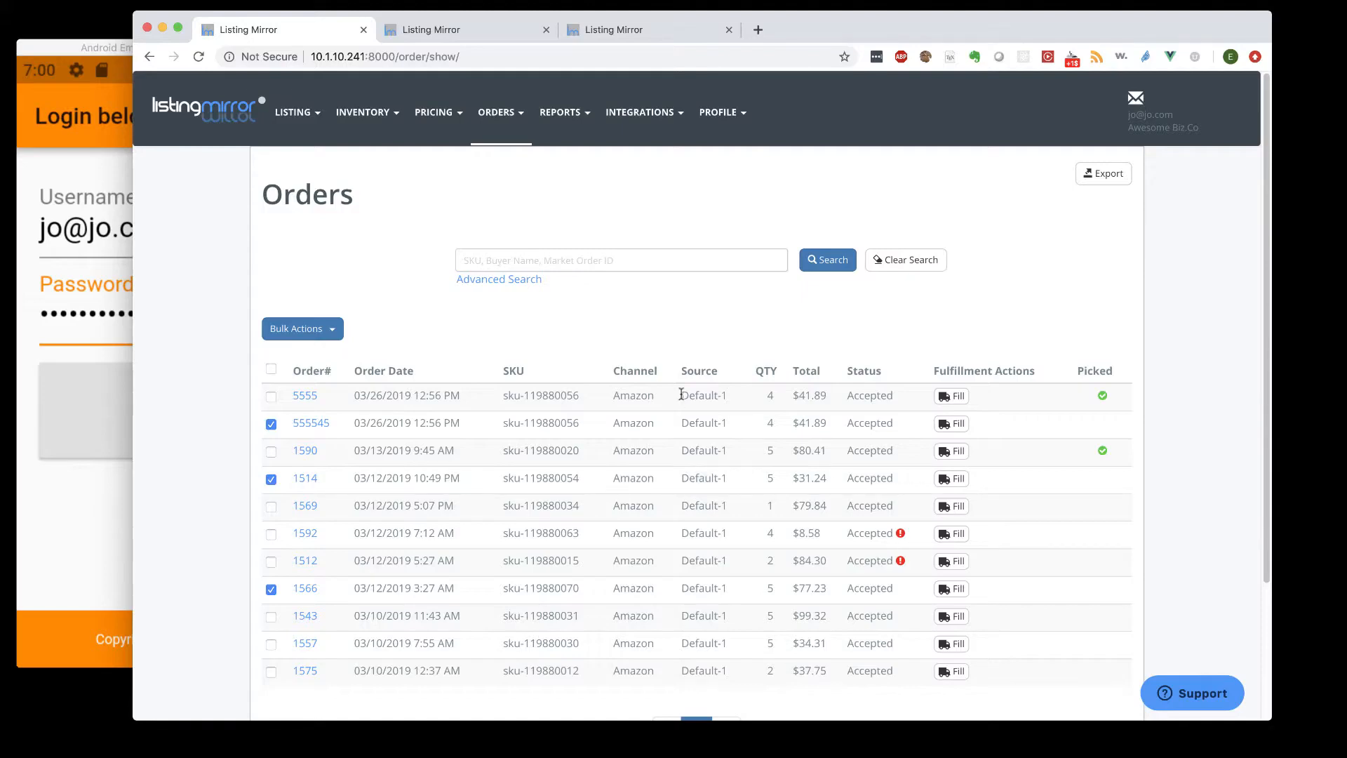
pyautogui.click(332, 331)
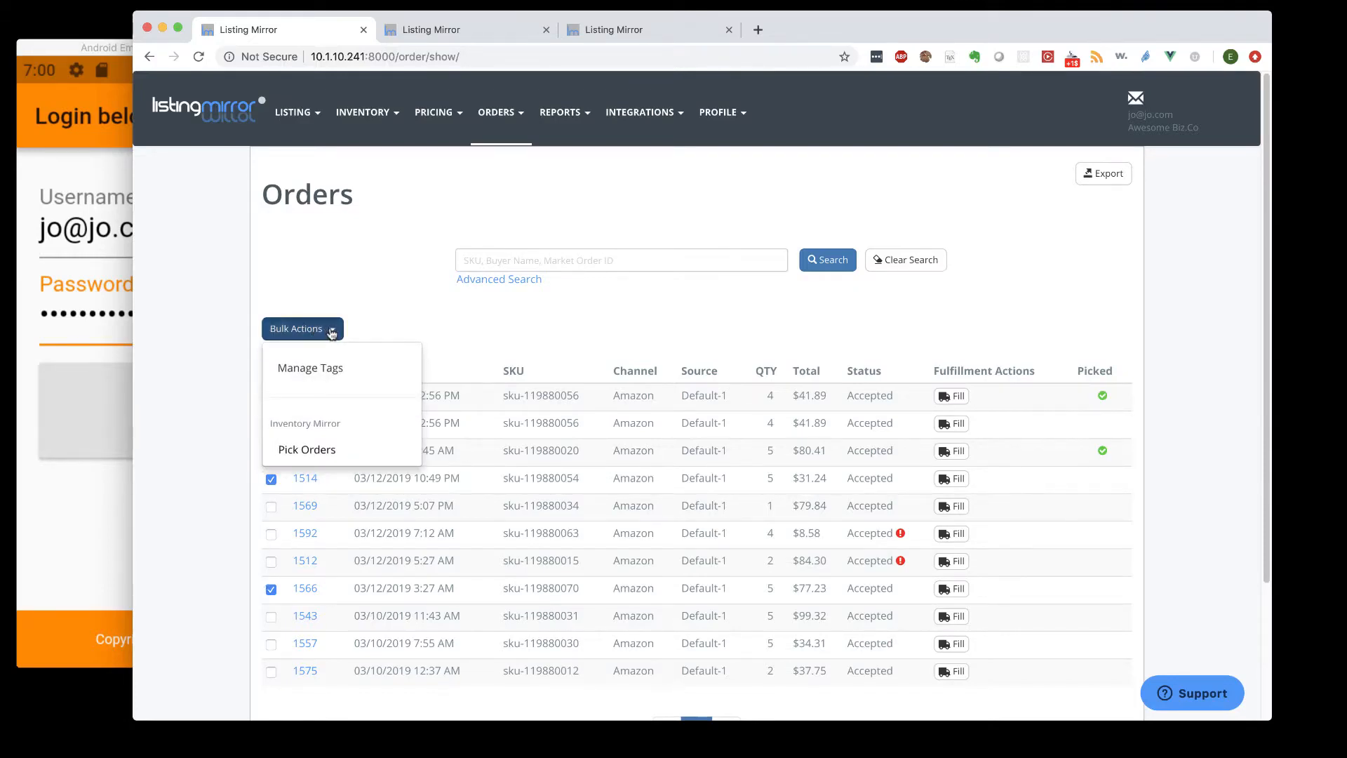
pyautogui.click(313, 451)
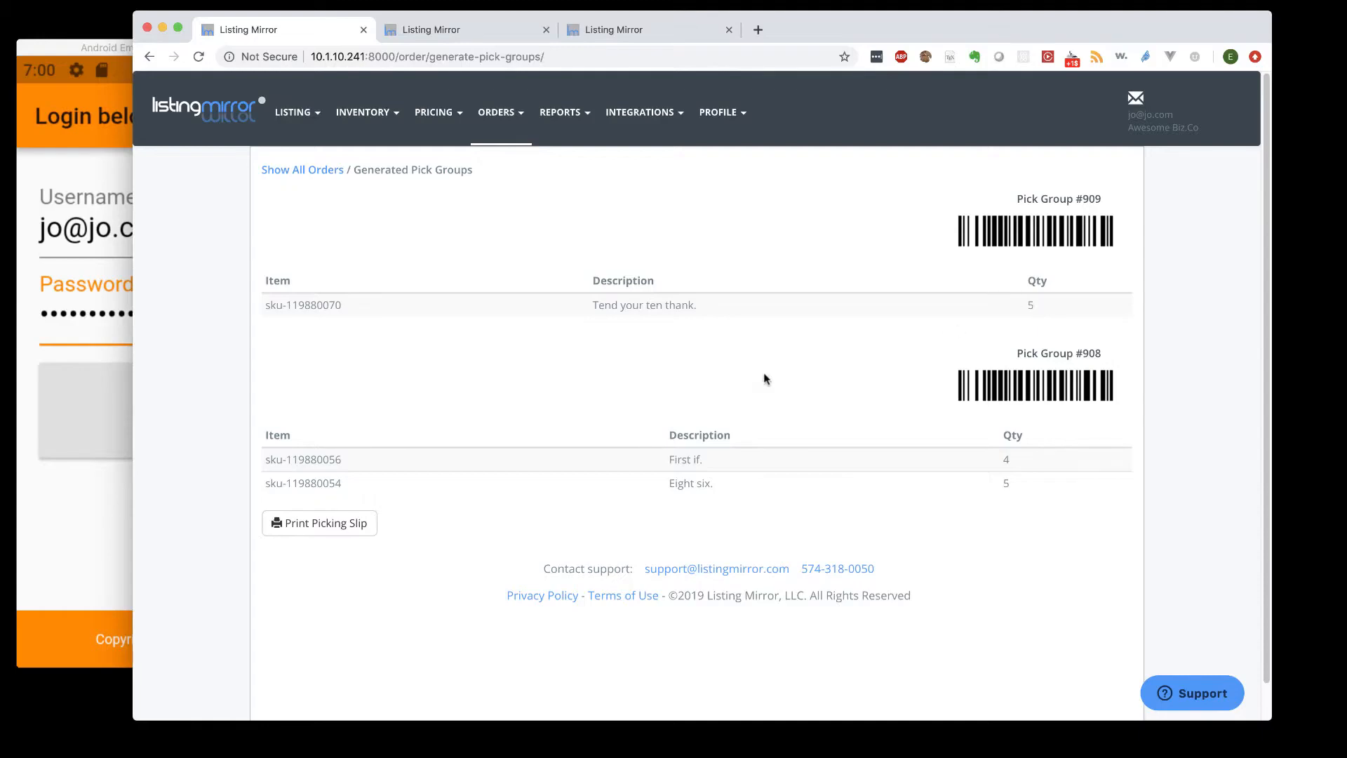
pyautogui.click(343, 527)
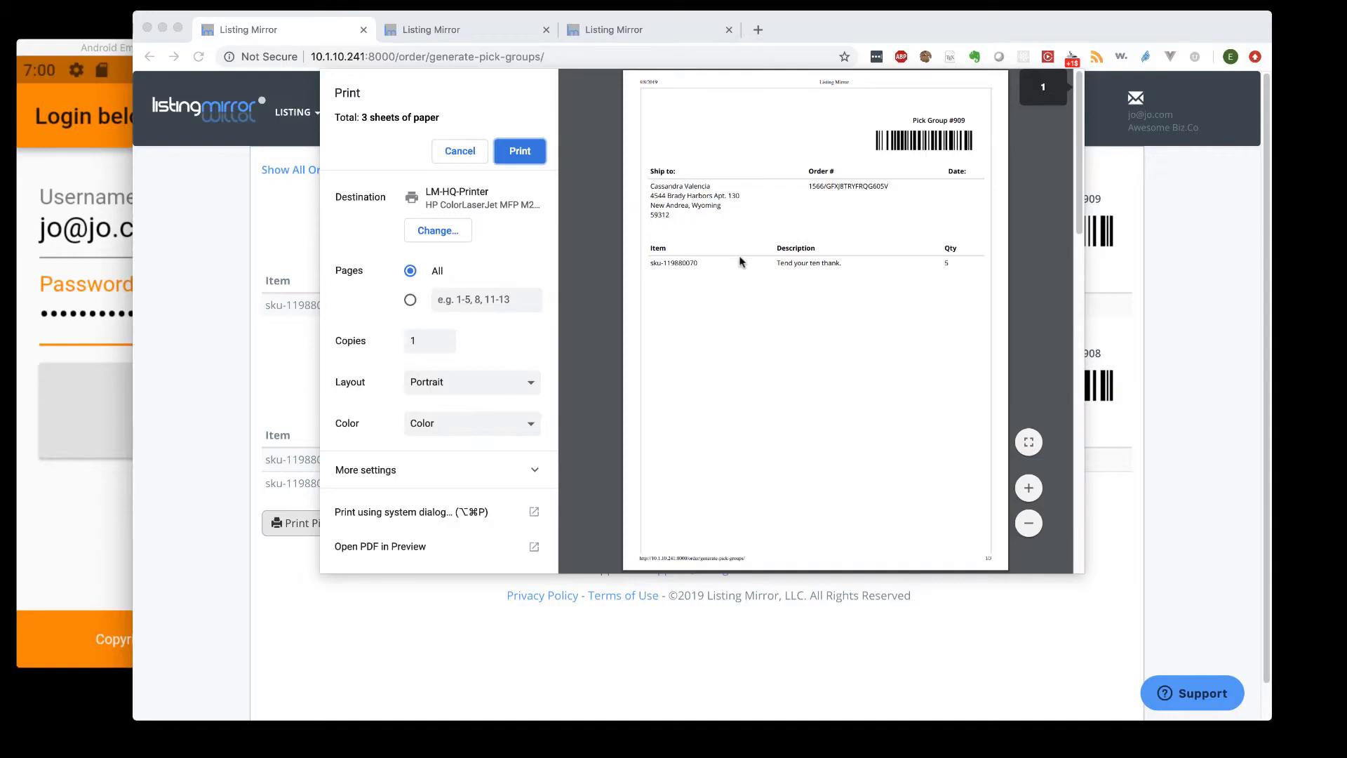
pyautogui.click(457, 153)
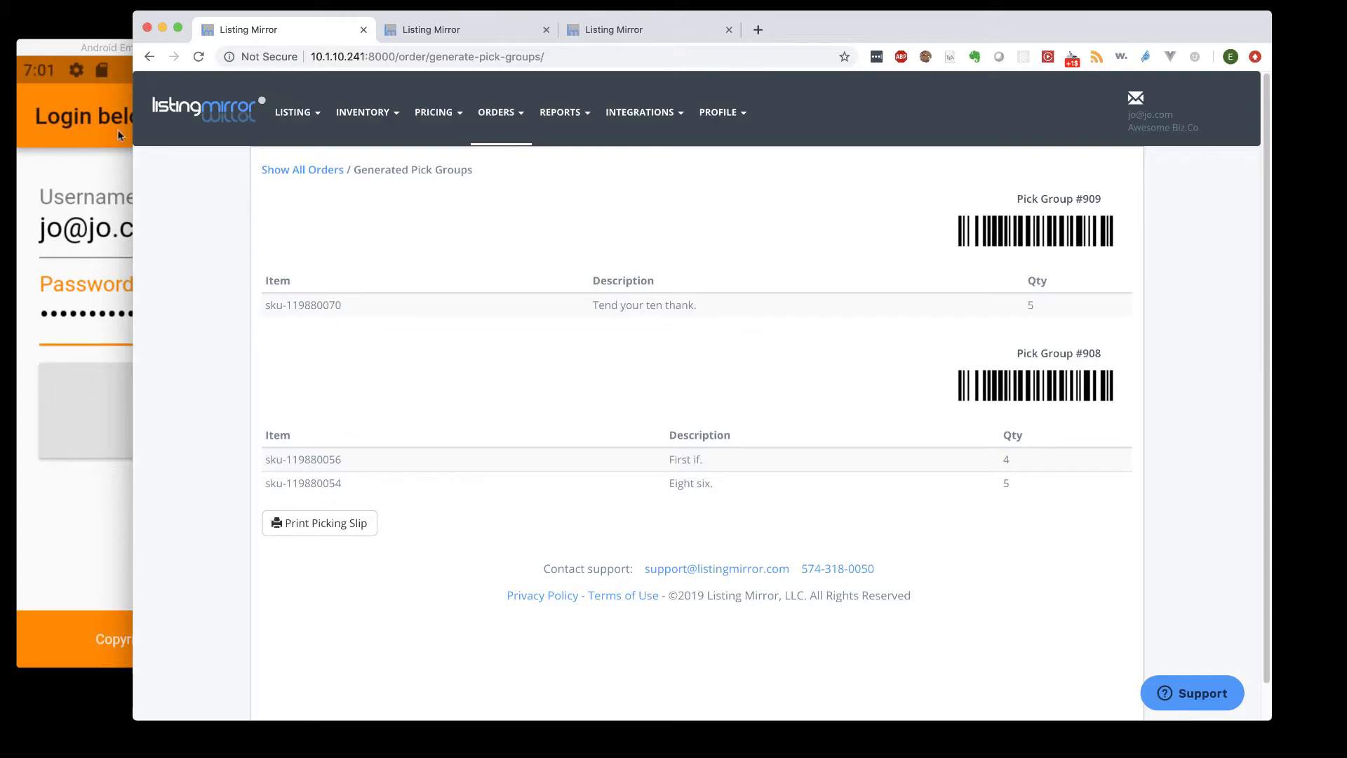
# Switch to the Android emulator, log in to the mobile app, and open the Pick activity for warehouse Default-1
pyautogui.click(84, 48)
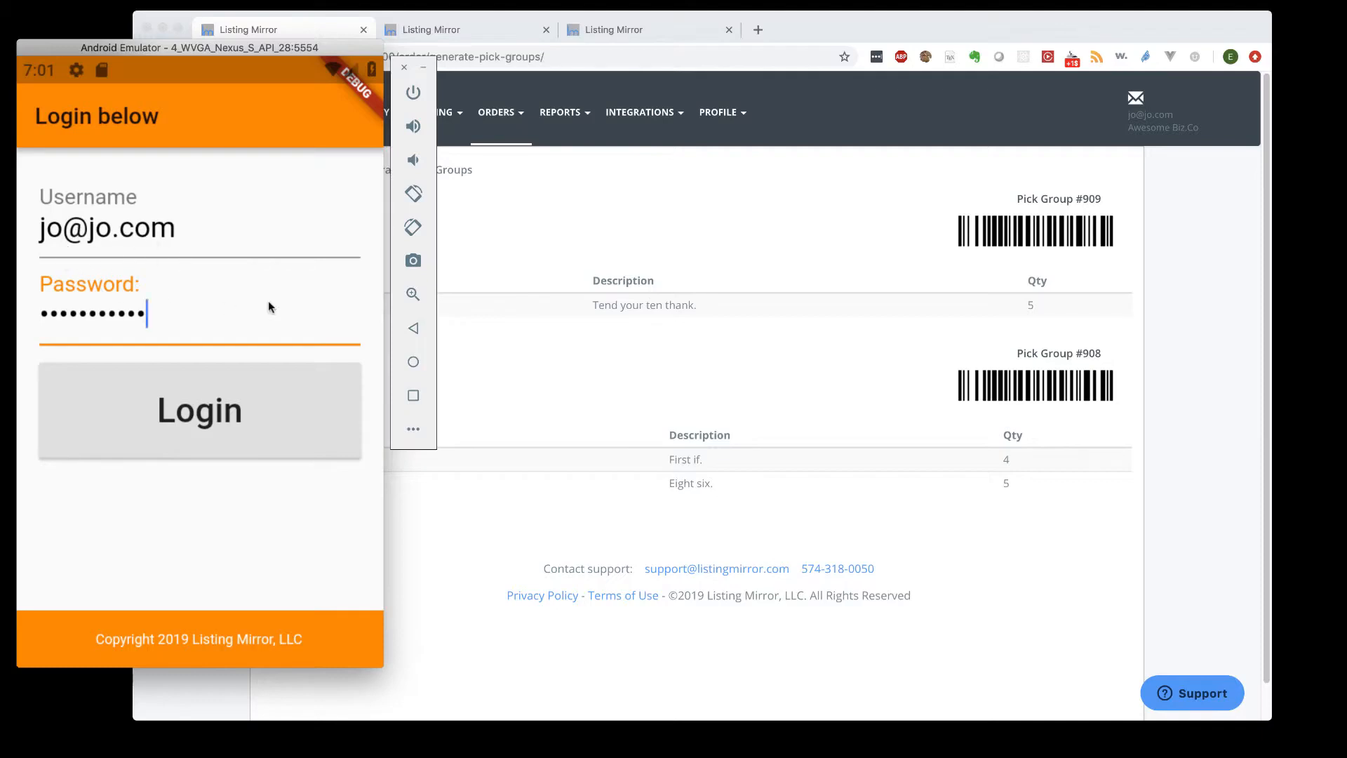
pyautogui.click(169, 410)
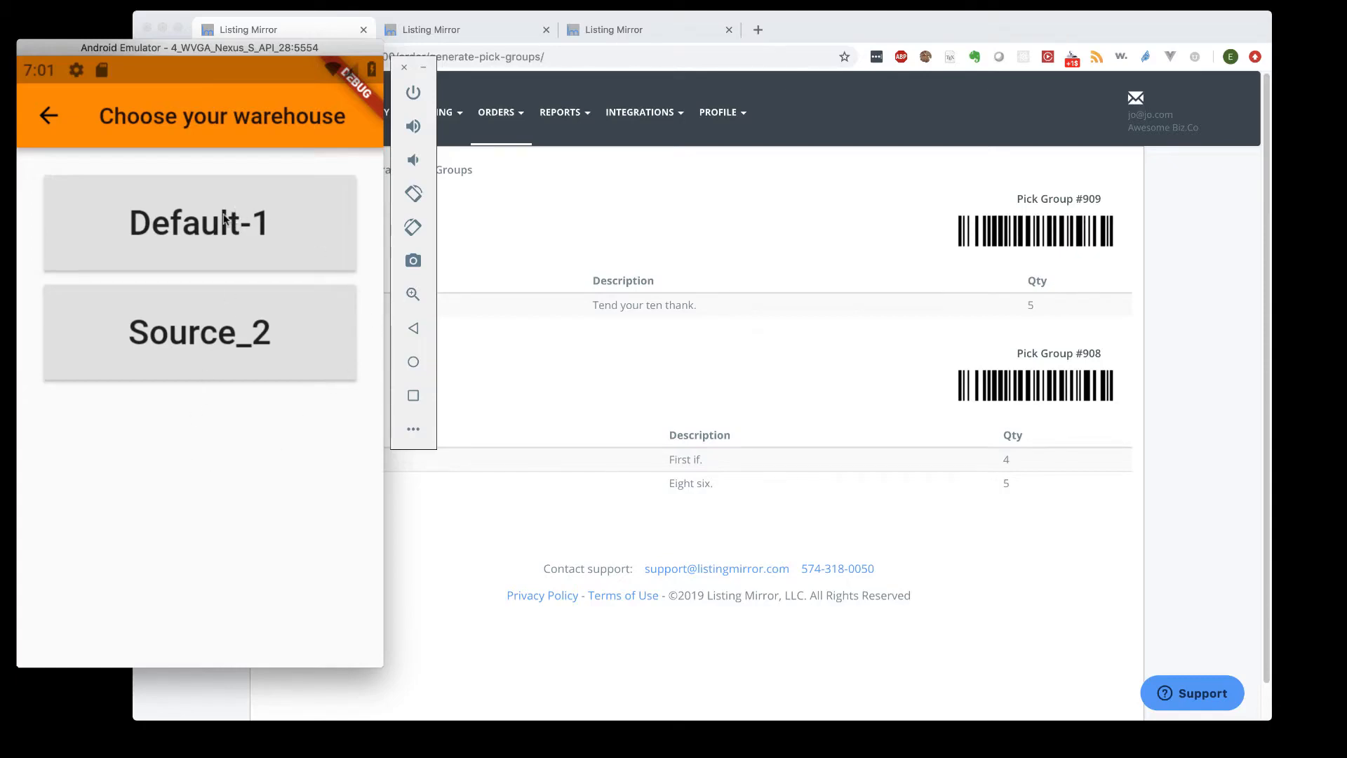
pyautogui.click(209, 232)
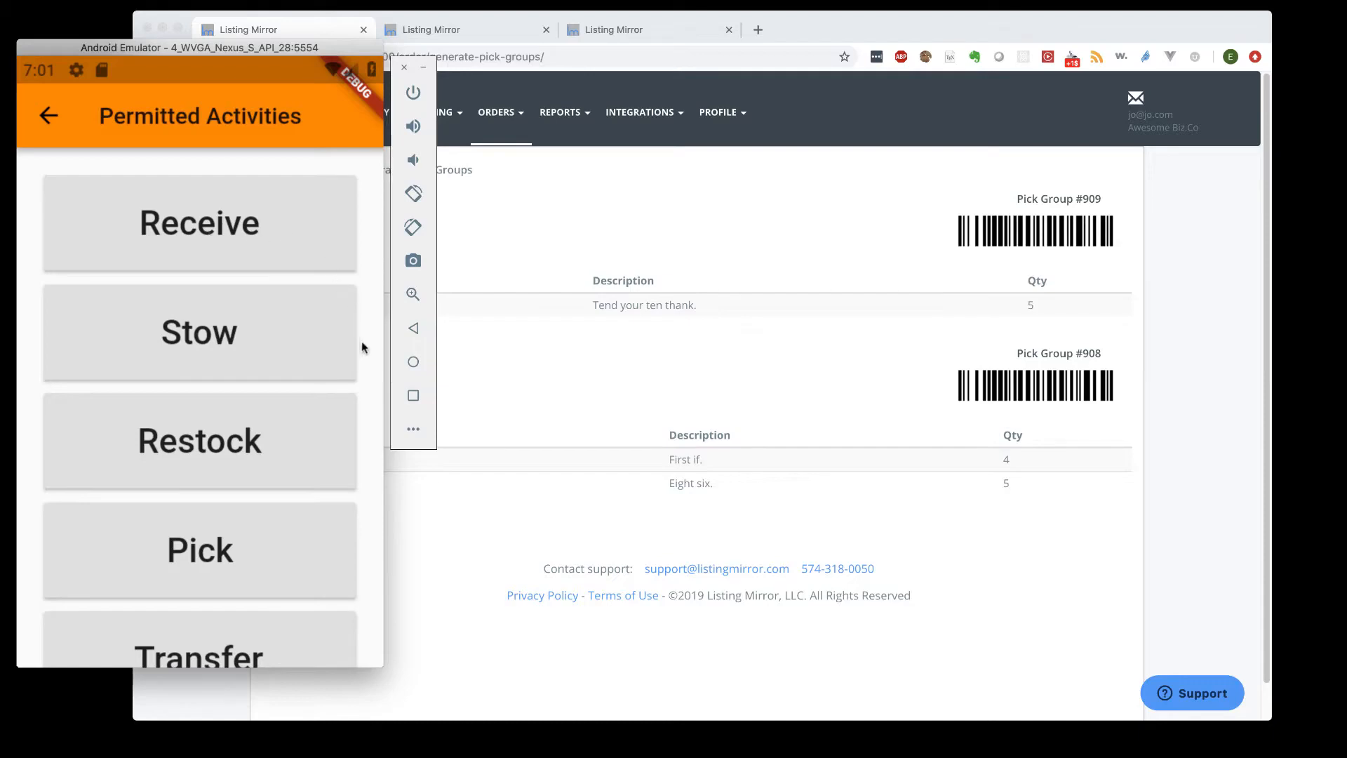
pyautogui.scroll(-1, 373, 487)
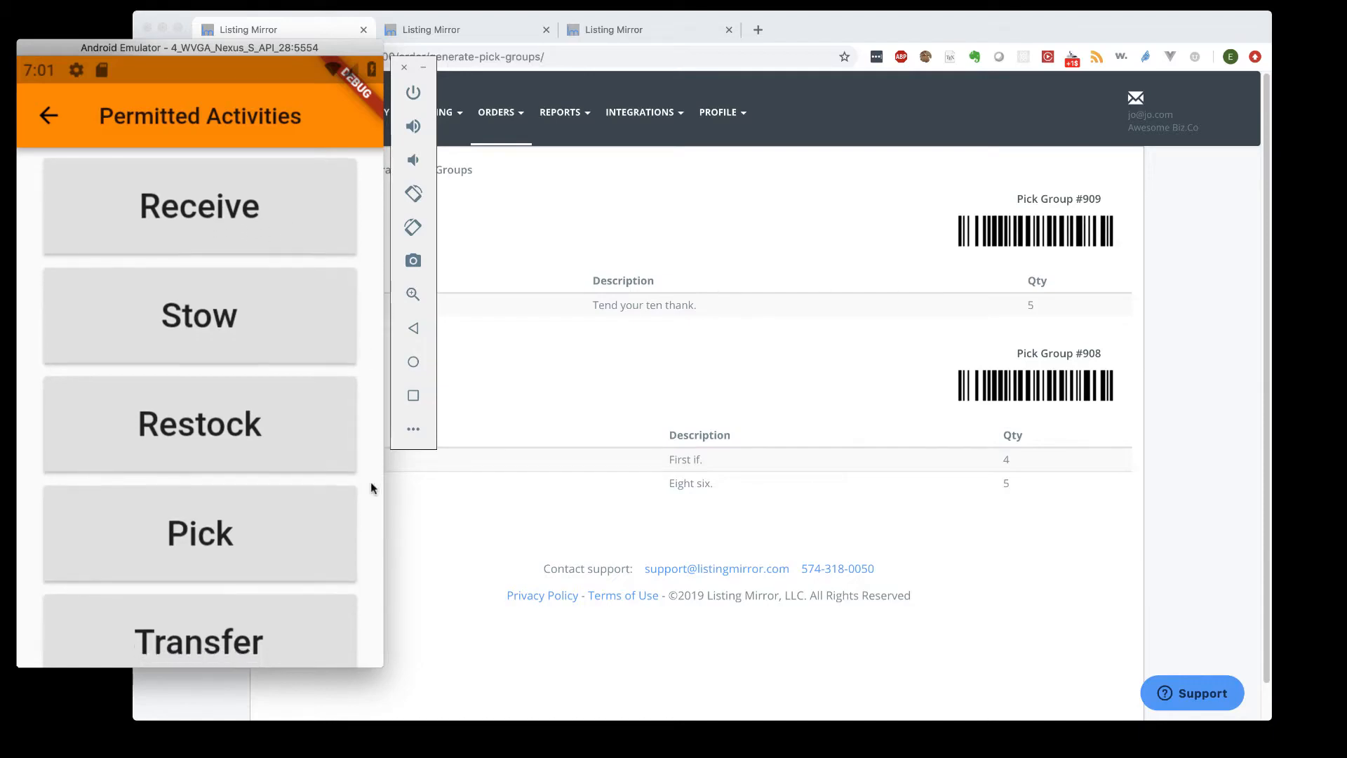
pyautogui.click(232, 521)
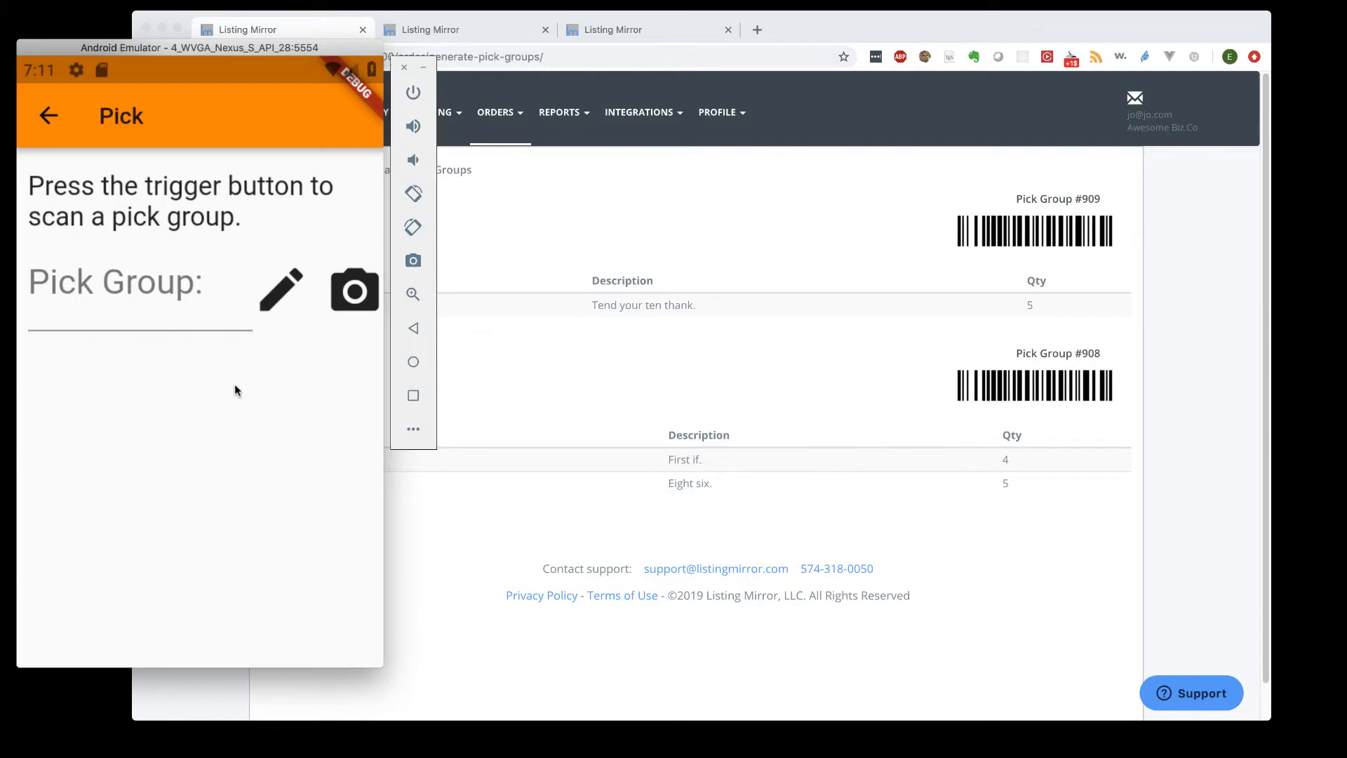
# Load the pick group with code @P-908 and start picking it
pyautogui.click(123, 314)
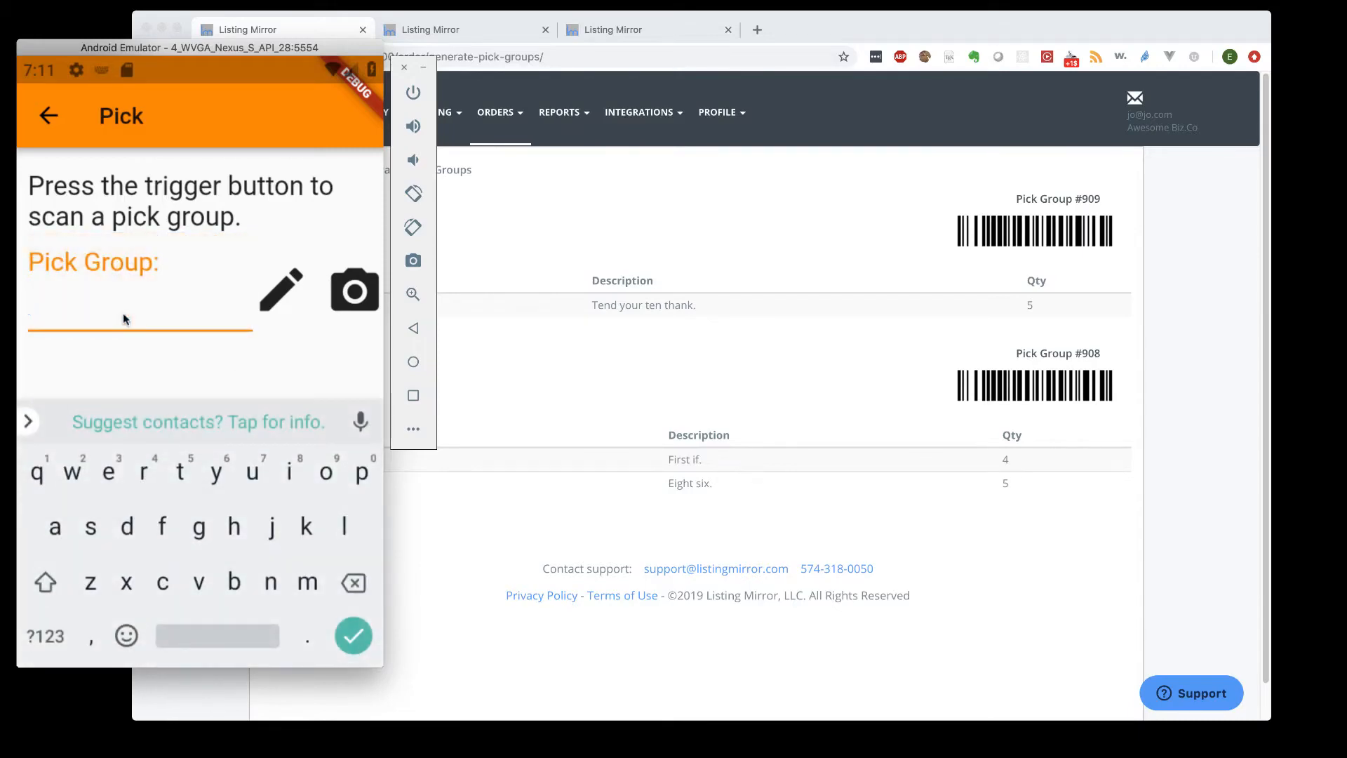
pyautogui.write('@P')
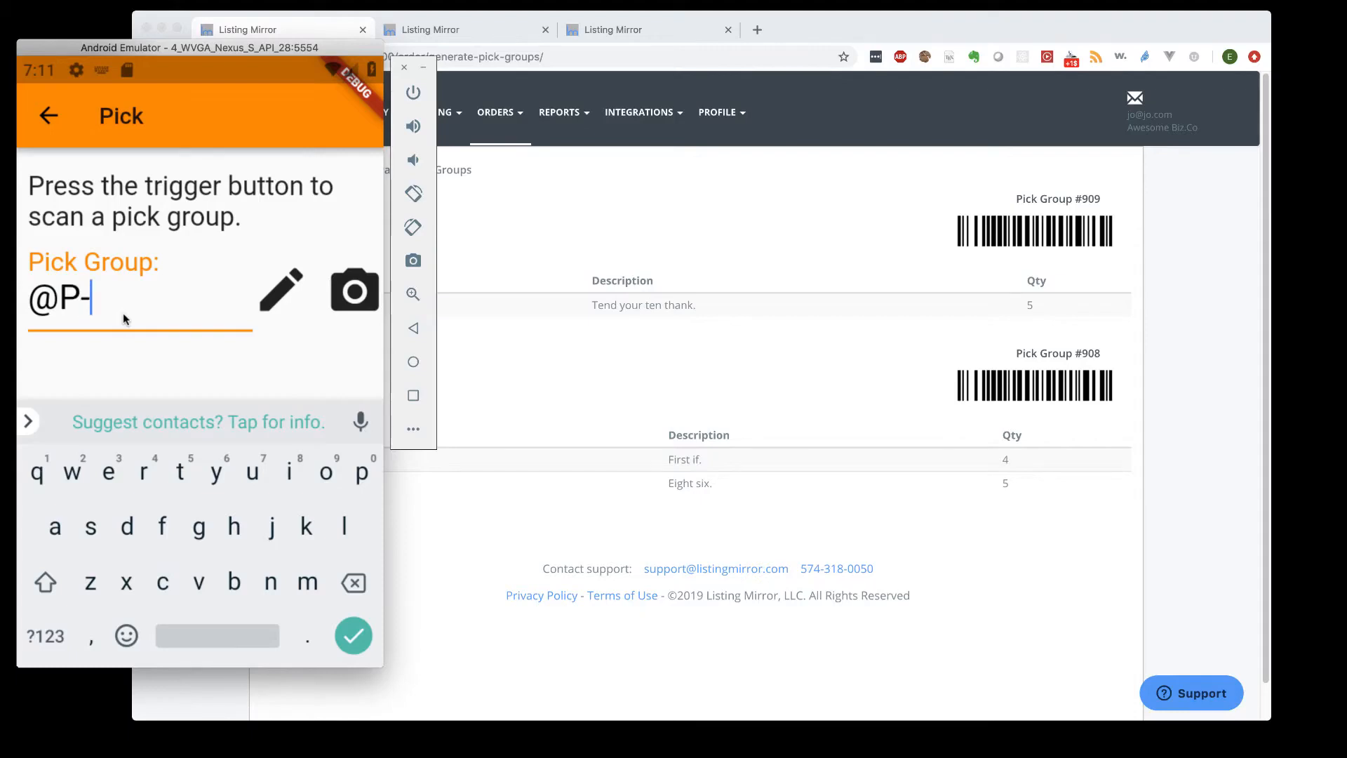
pyautogui.write('-908')
pyautogui.click(360, 643)
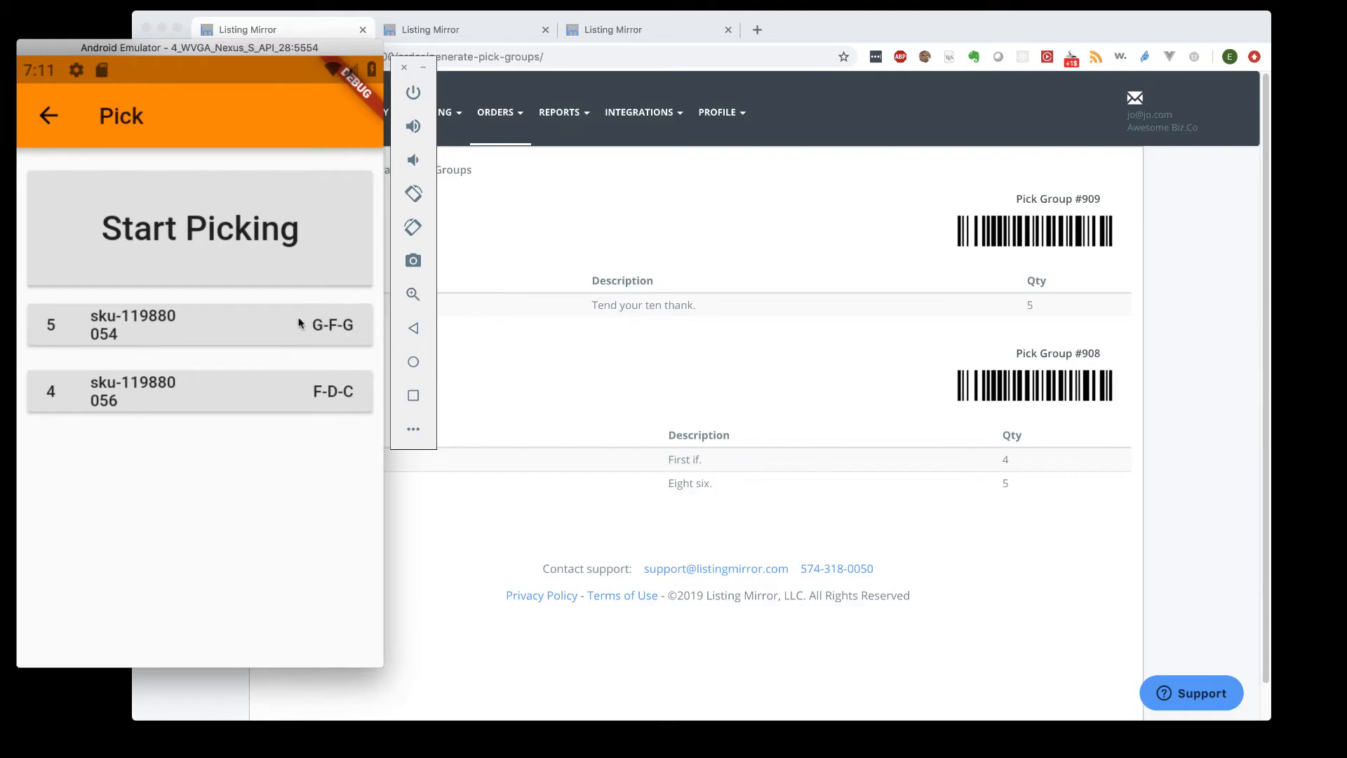
pyautogui.click(228, 232)
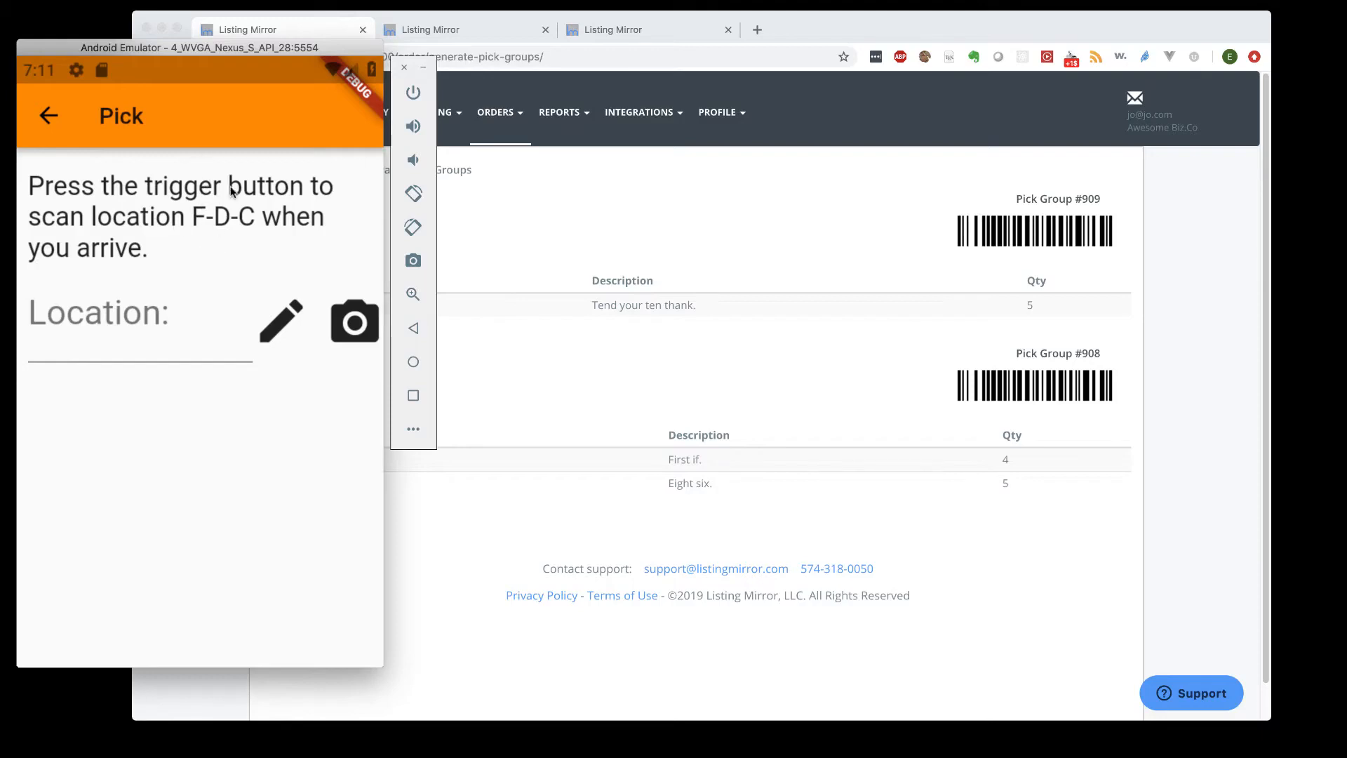
# Submit @L-F-D-C as the scanned location for the first item
pyautogui.click(196, 354)
pyautogui.write('@')
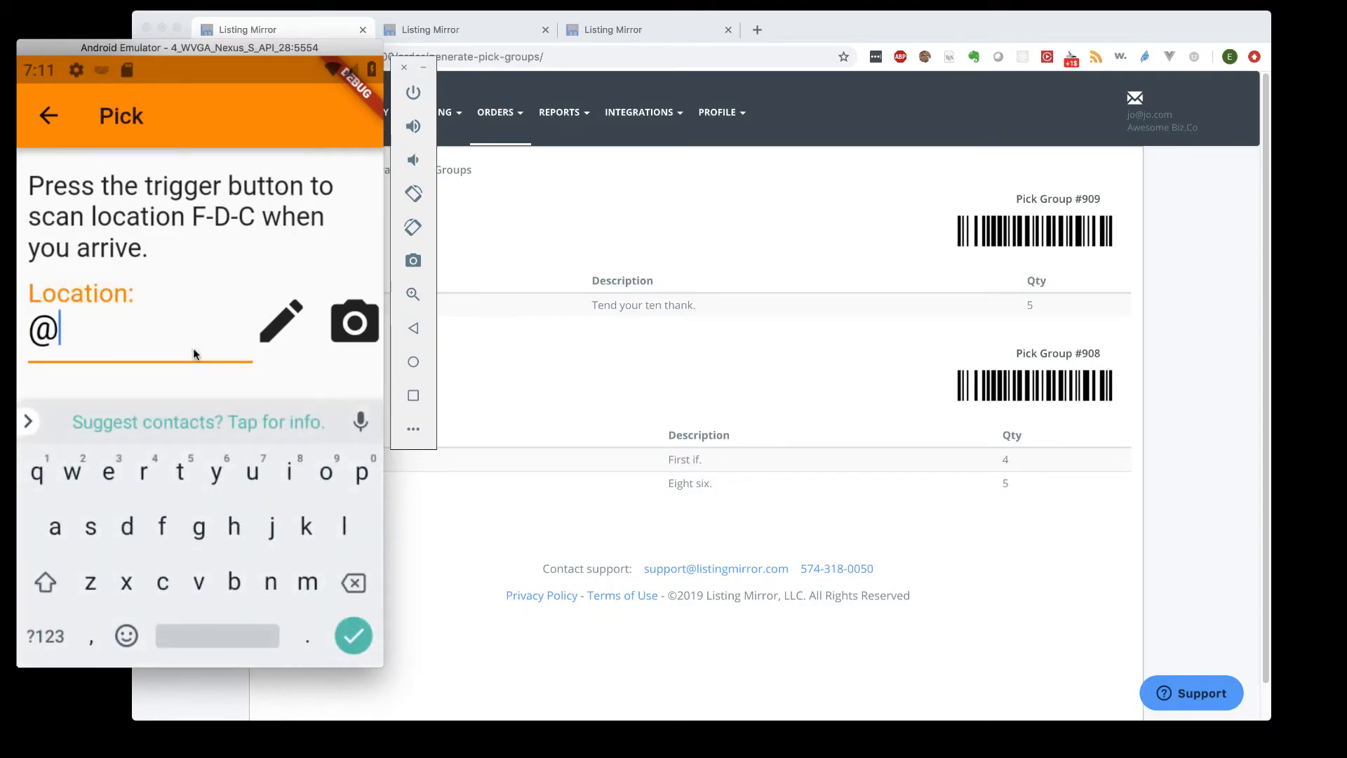
pyautogui.write('L-F-D-')
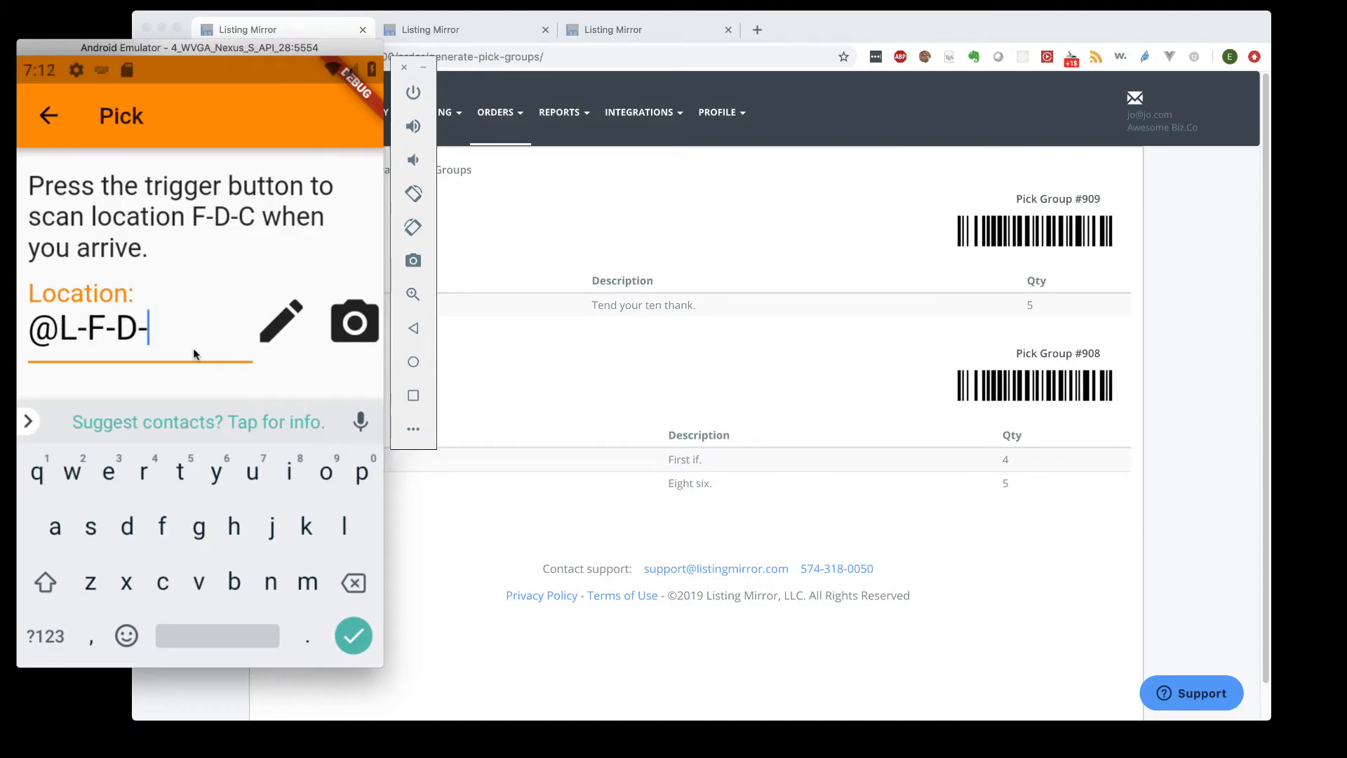
pyautogui.write('C')
pyautogui.click(353, 633)
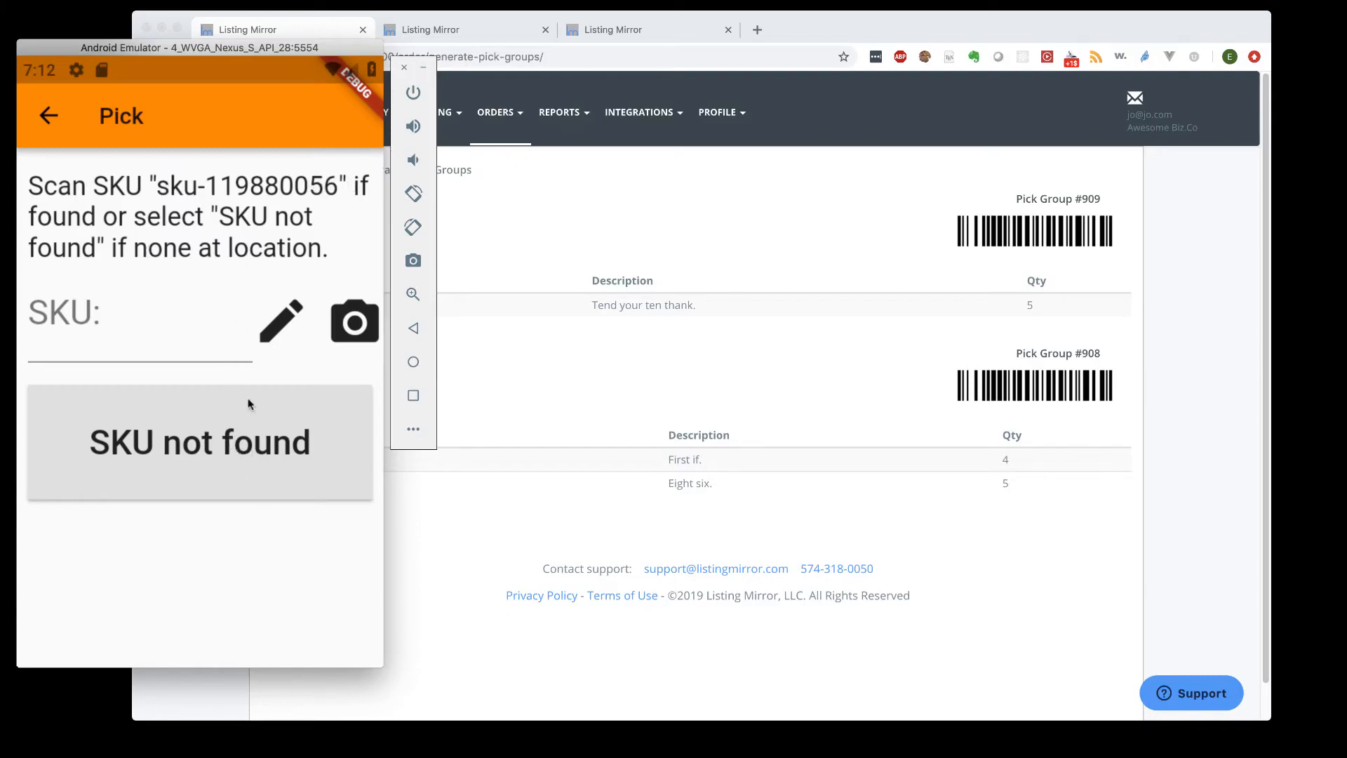
# Submit sku-119880056 as the scanned SKU and record its full requested quantity as picked
pyautogui.click(169, 353)
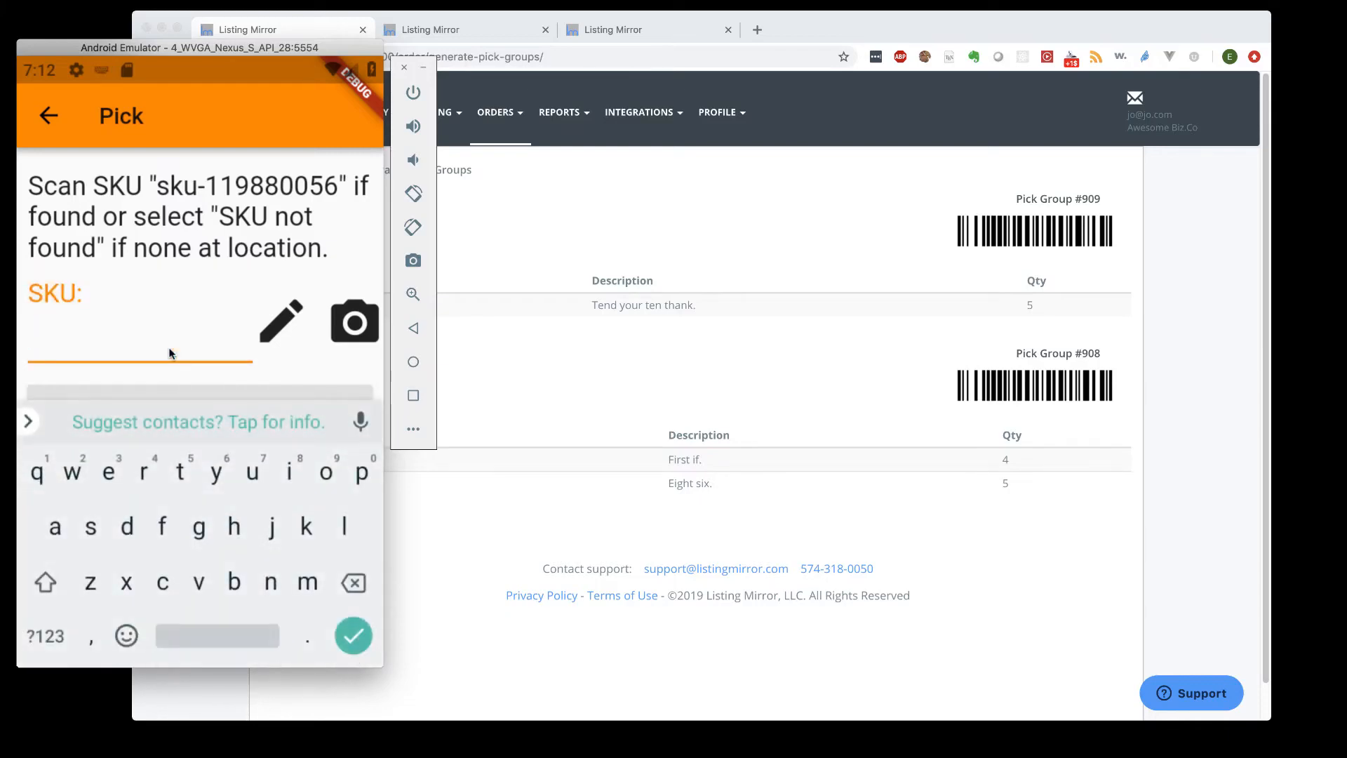
pyautogui.write('sku')
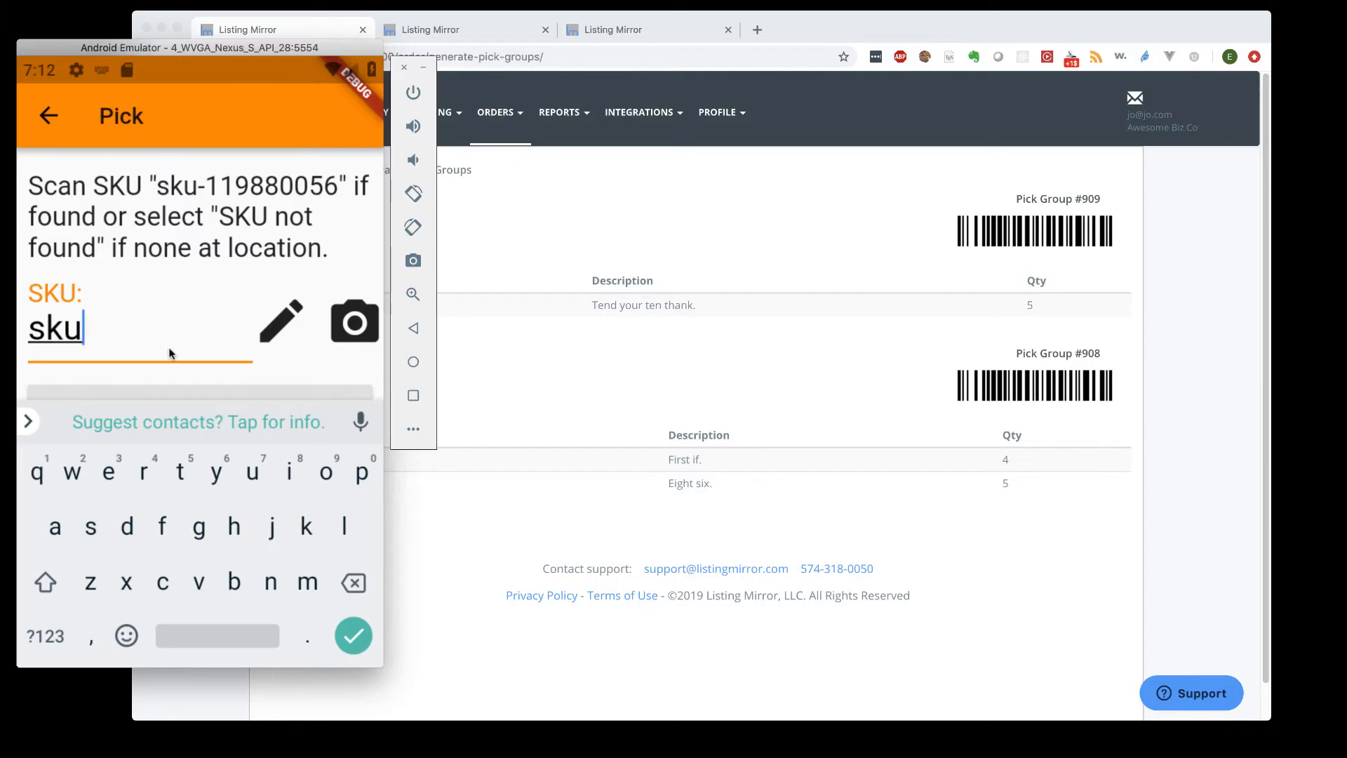
pyautogui.write('-1')
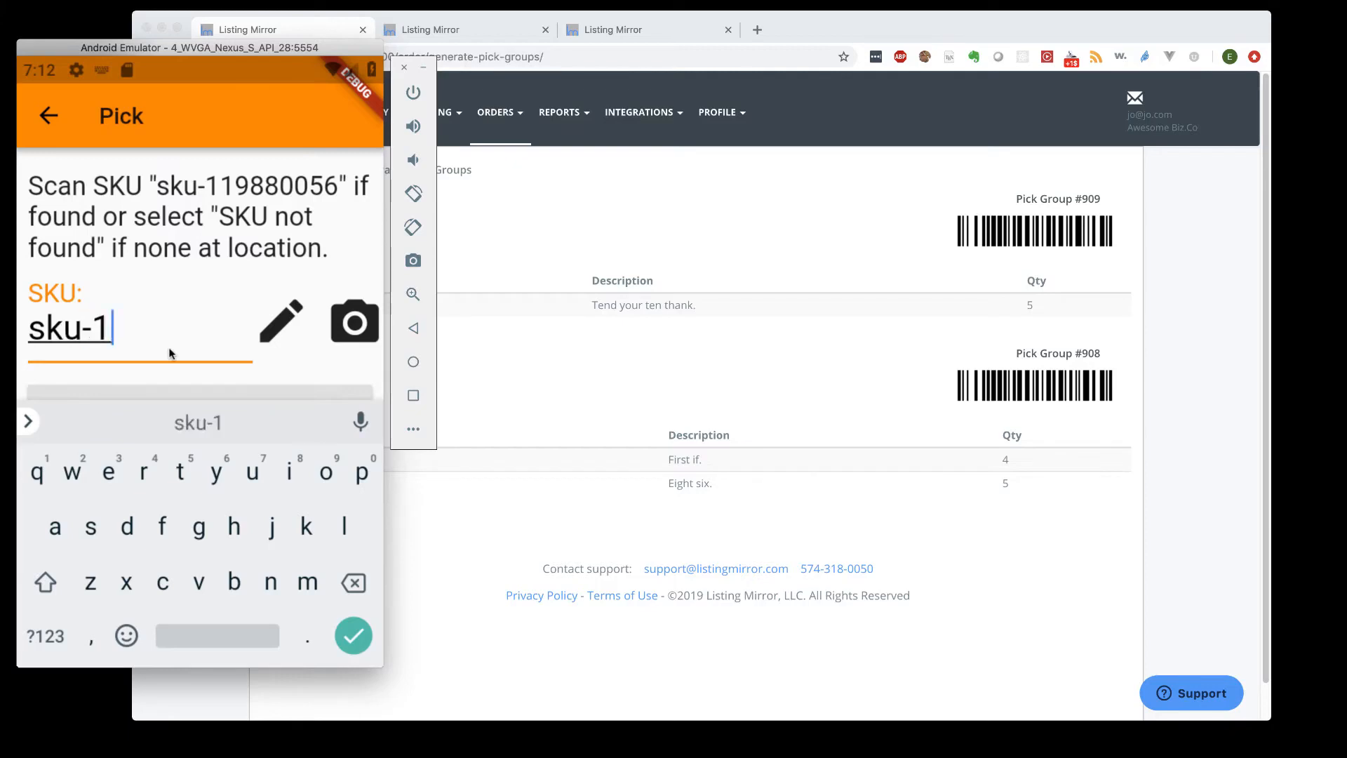
pyautogui.write('198')
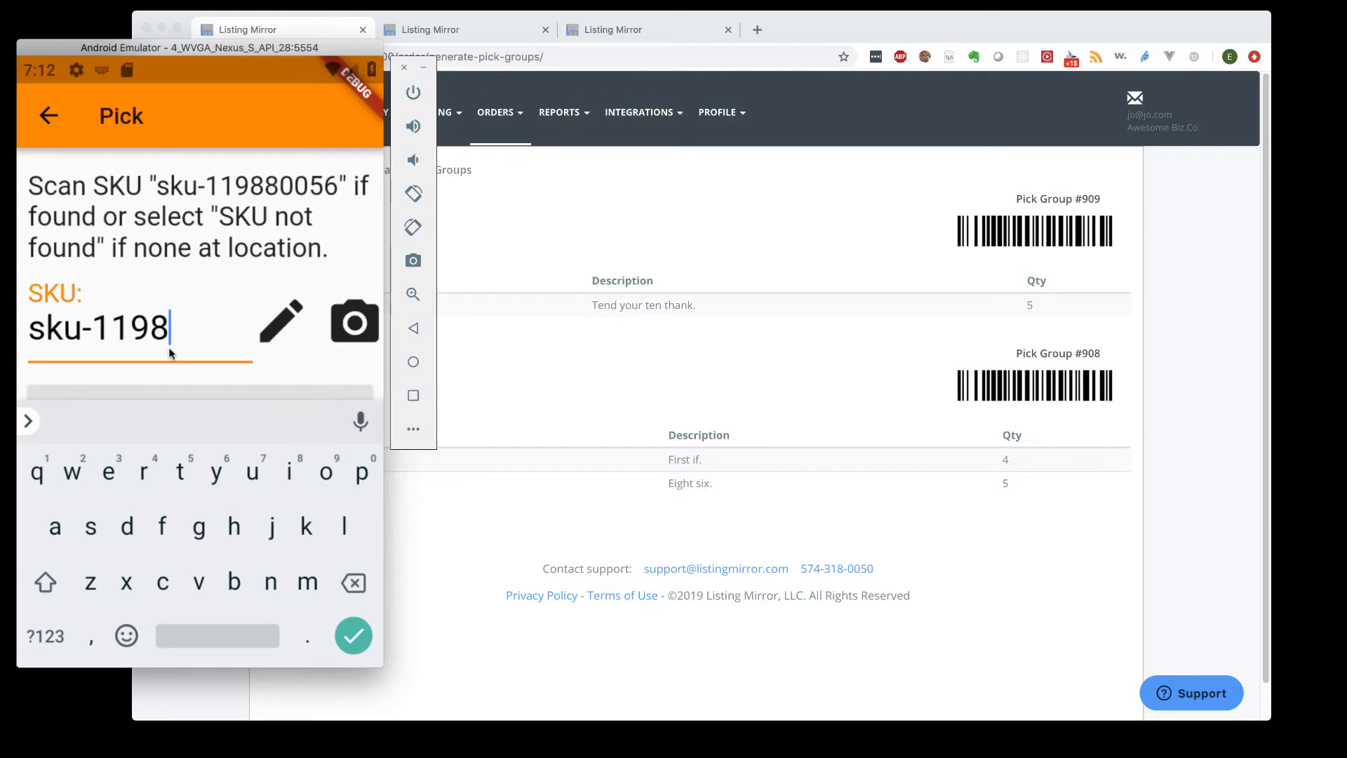
pyautogui.write('80056')
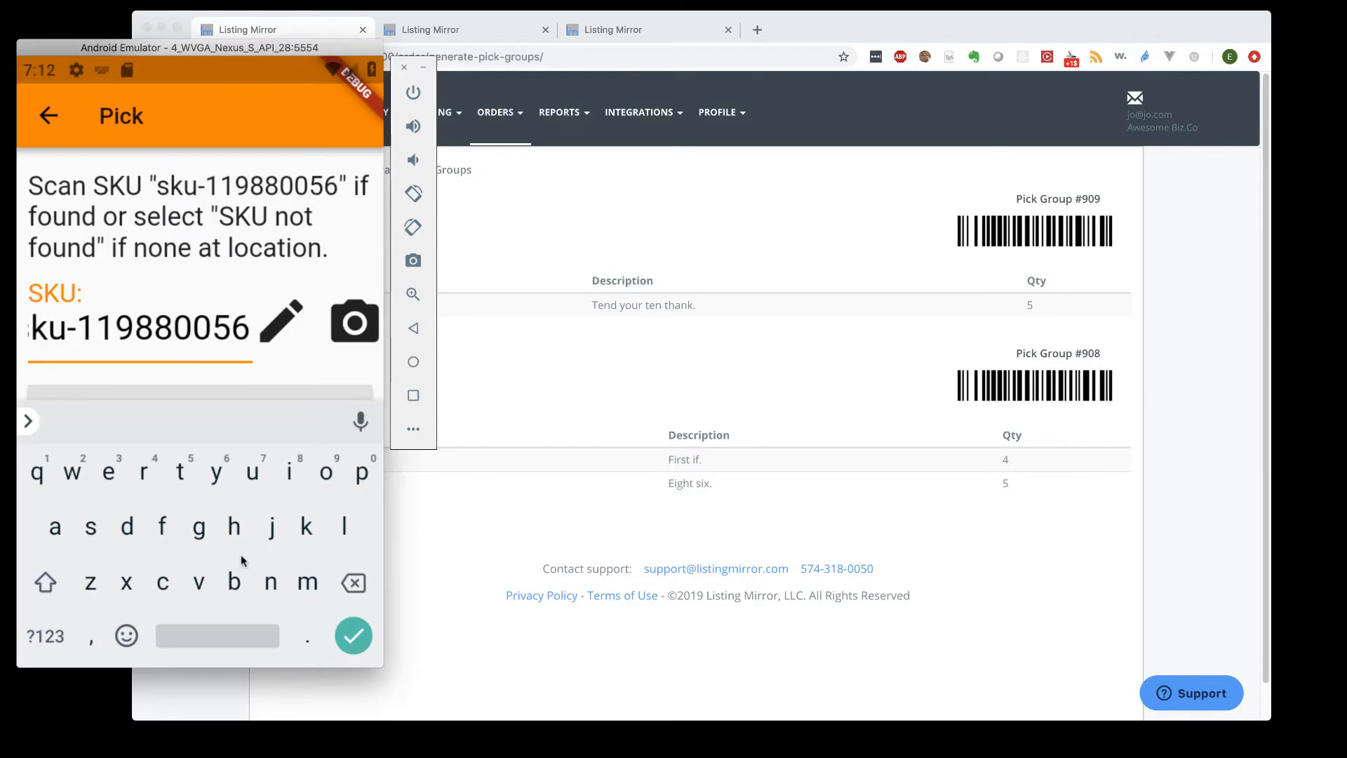
pyautogui.click(339, 630)
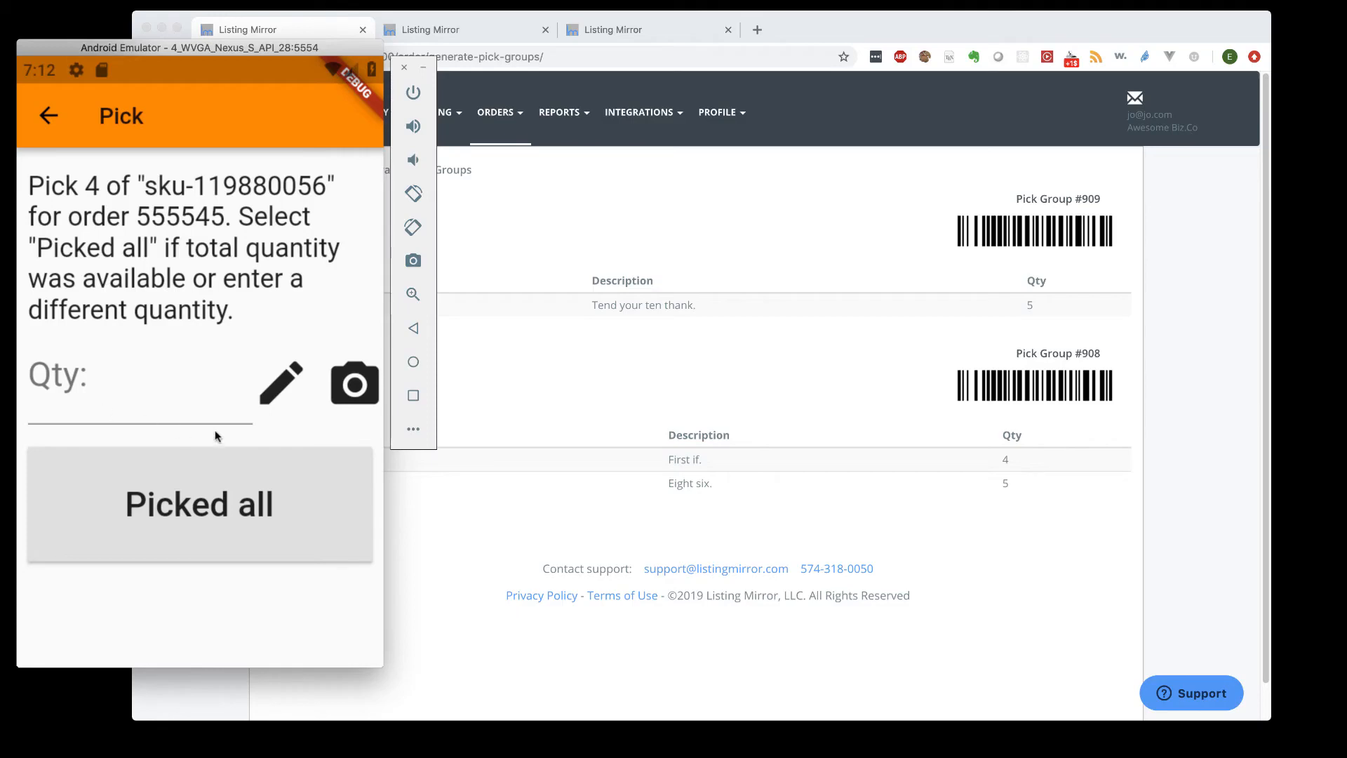
pyautogui.click(254, 521)
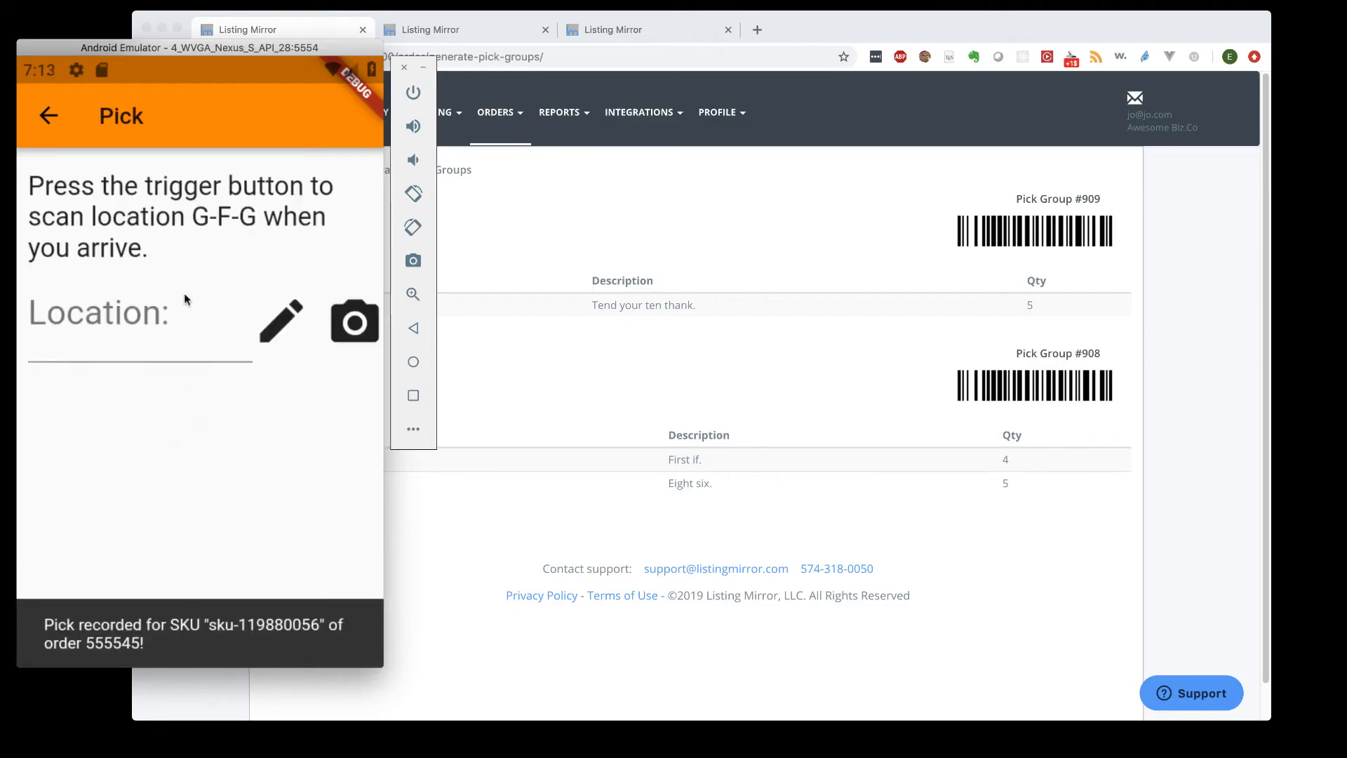
# Submit @L-G-F-G as the scanned location for the second item
pyautogui.click(136, 352)
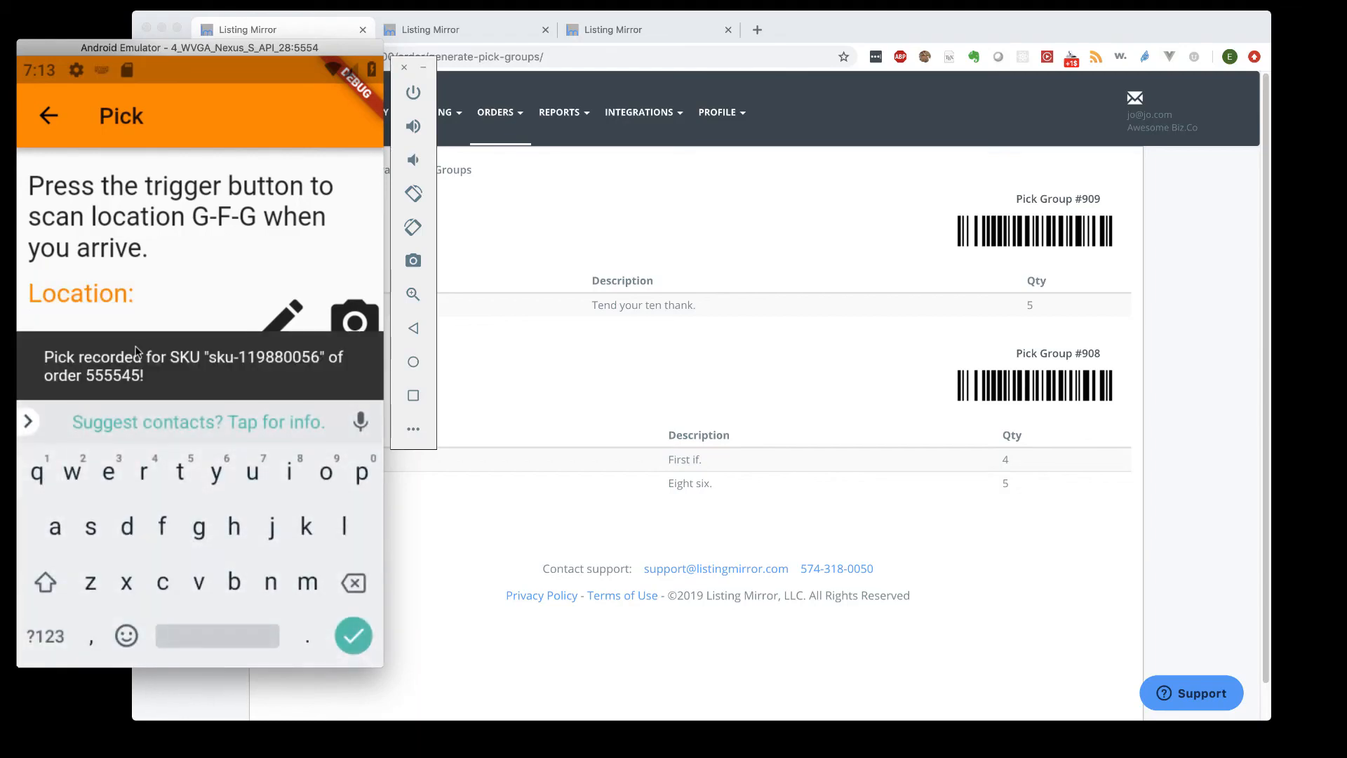
pyautogui.write('@L-')
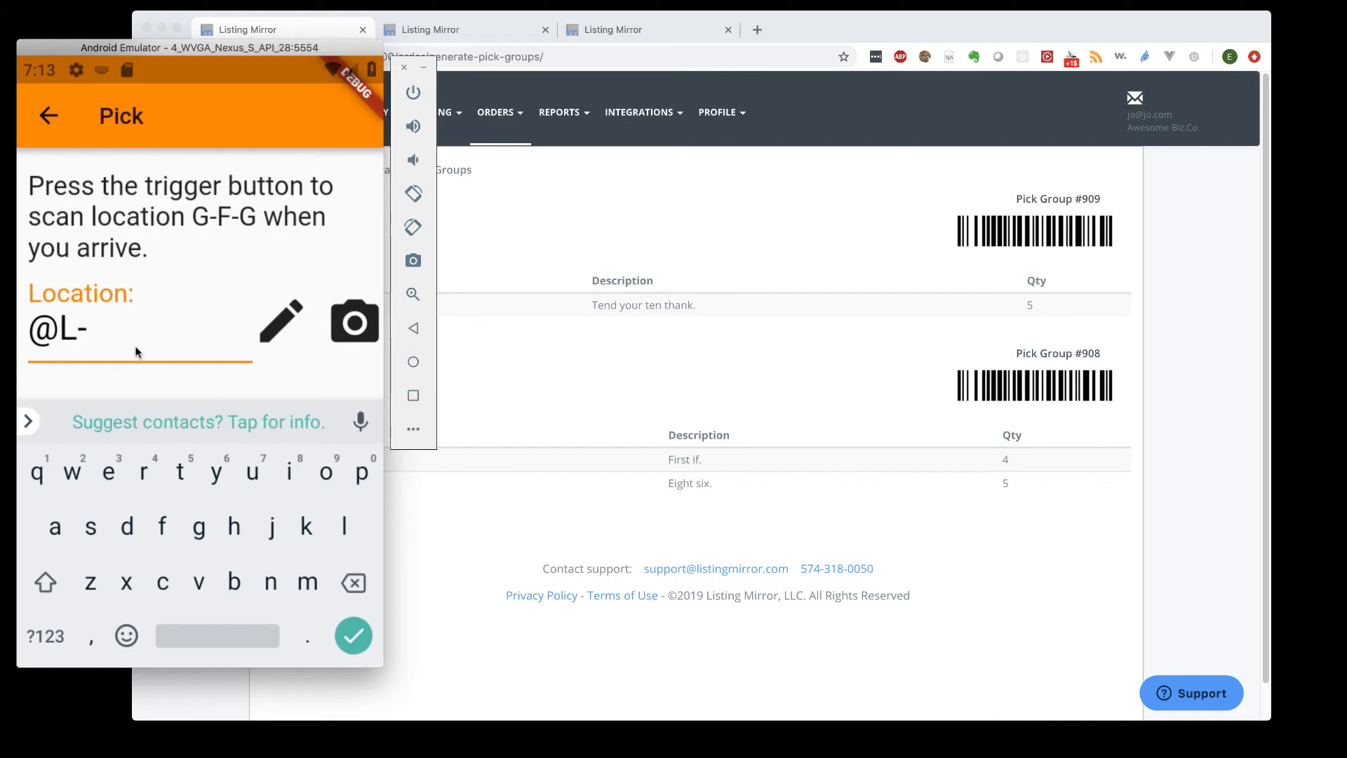
pyautogui.write('G-F-G')
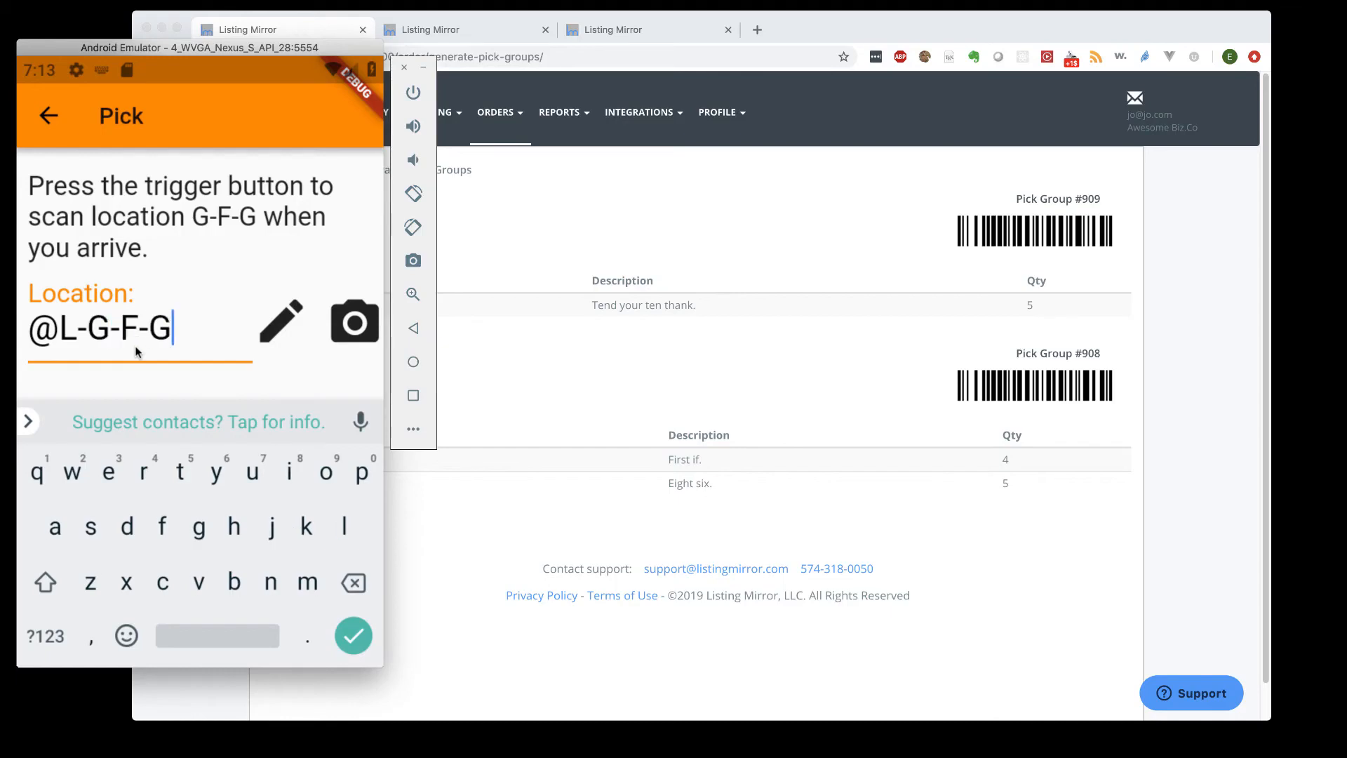
pyautogui.click(355, 638)
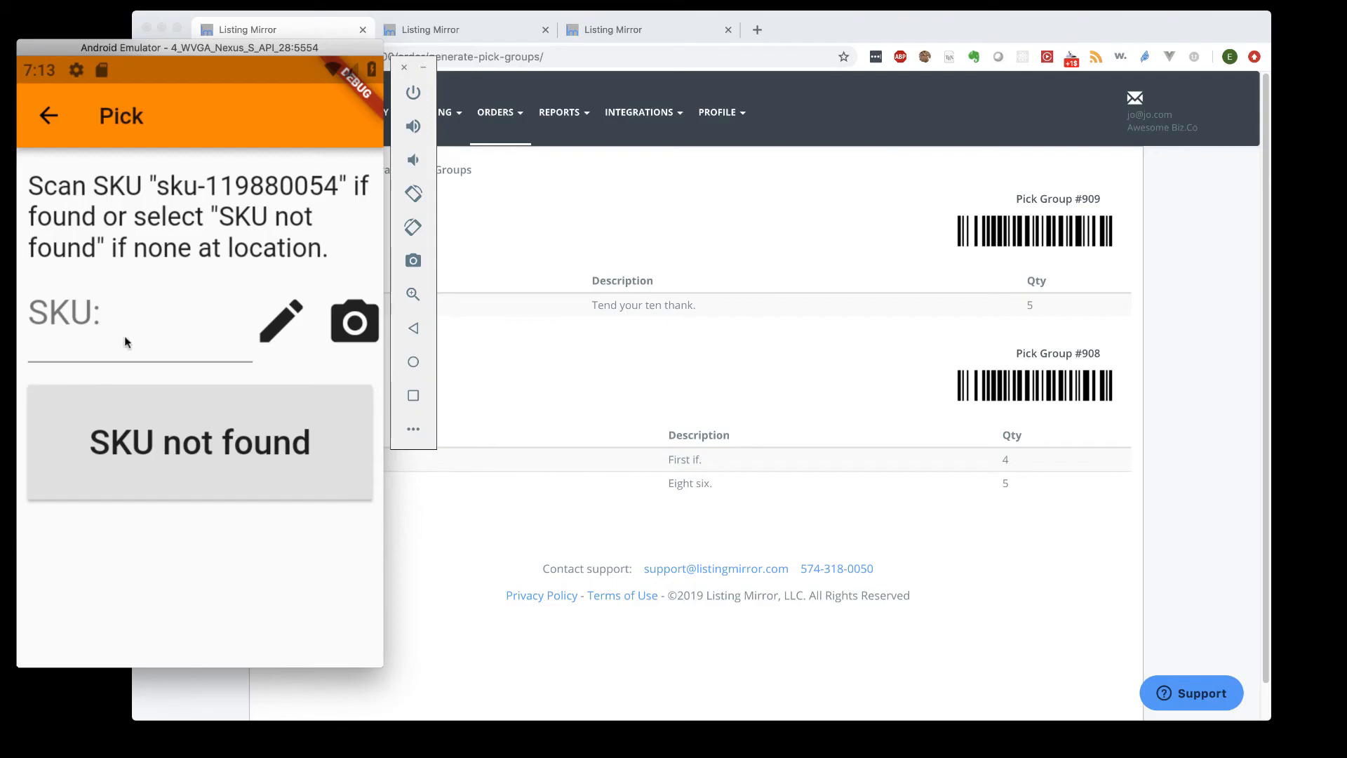
# Submit sku-119880054 as the scanned SKU at the second location
pyautogui.click(156, 354)
pyautogui.write('sk')
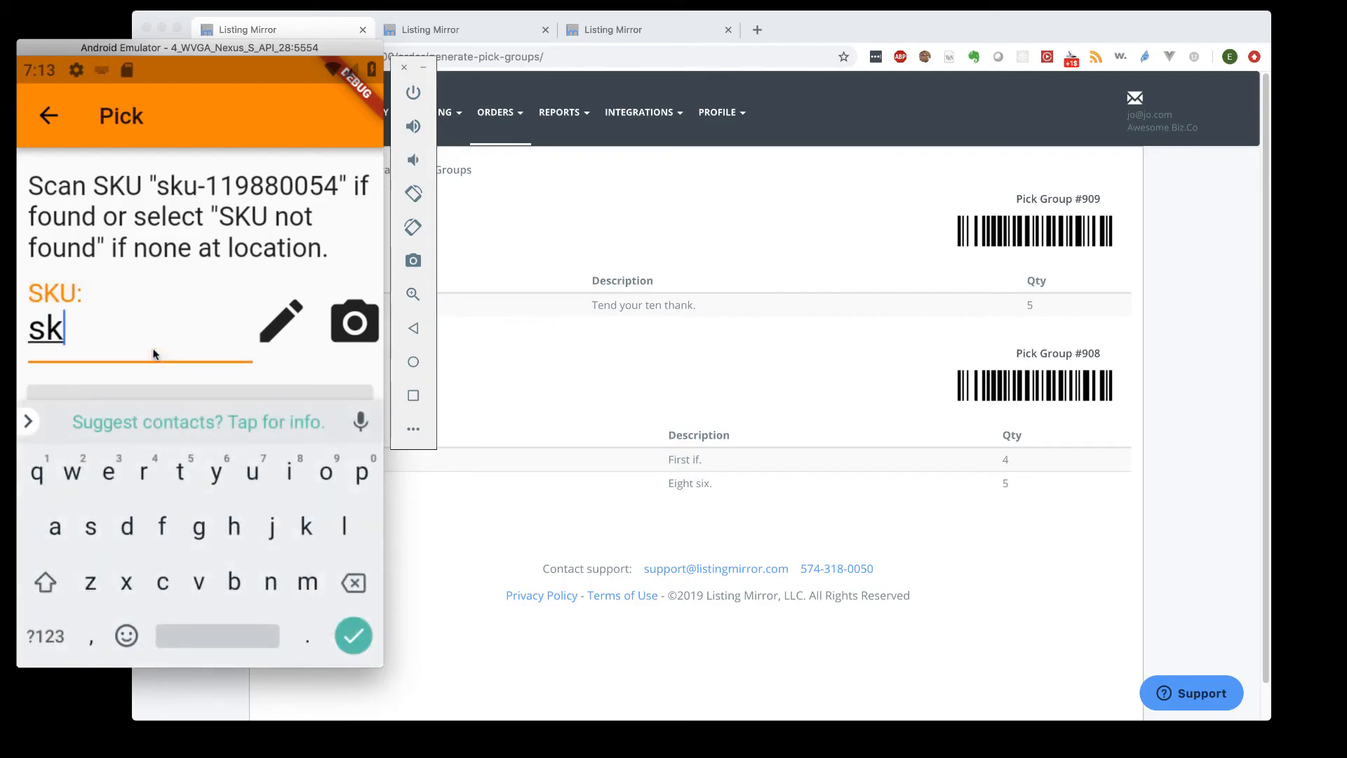
pyautogui.write('u-11')
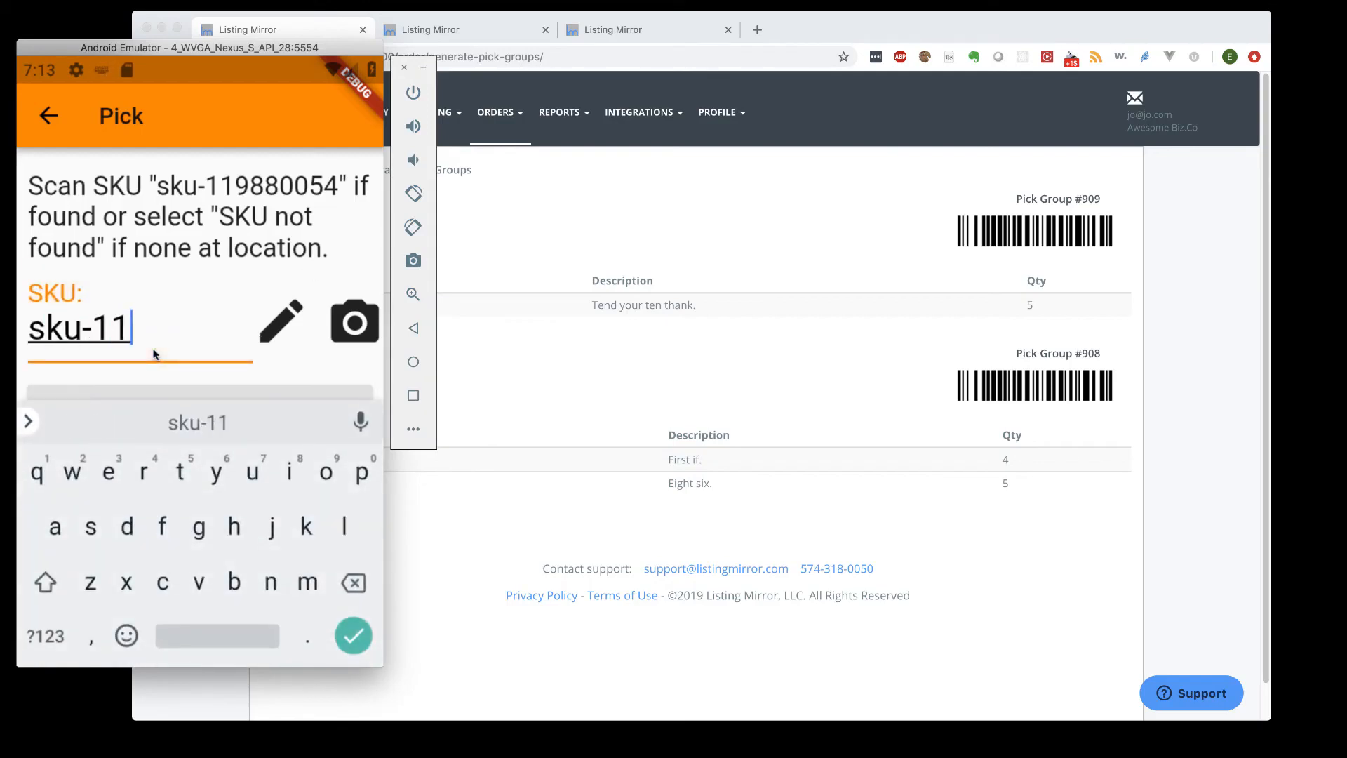
pyautogui.write('988')
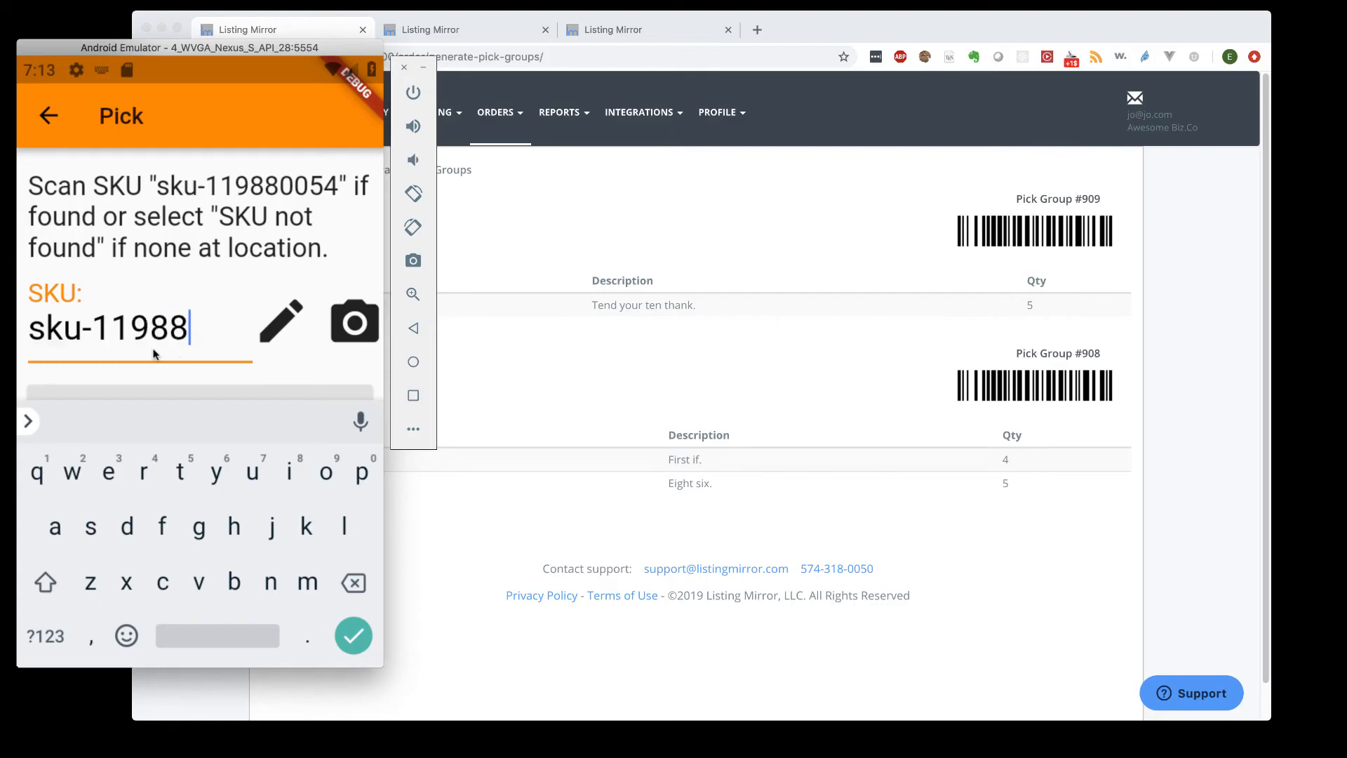
pyautogui.write('0054')
pyautogui.click(353, 635)
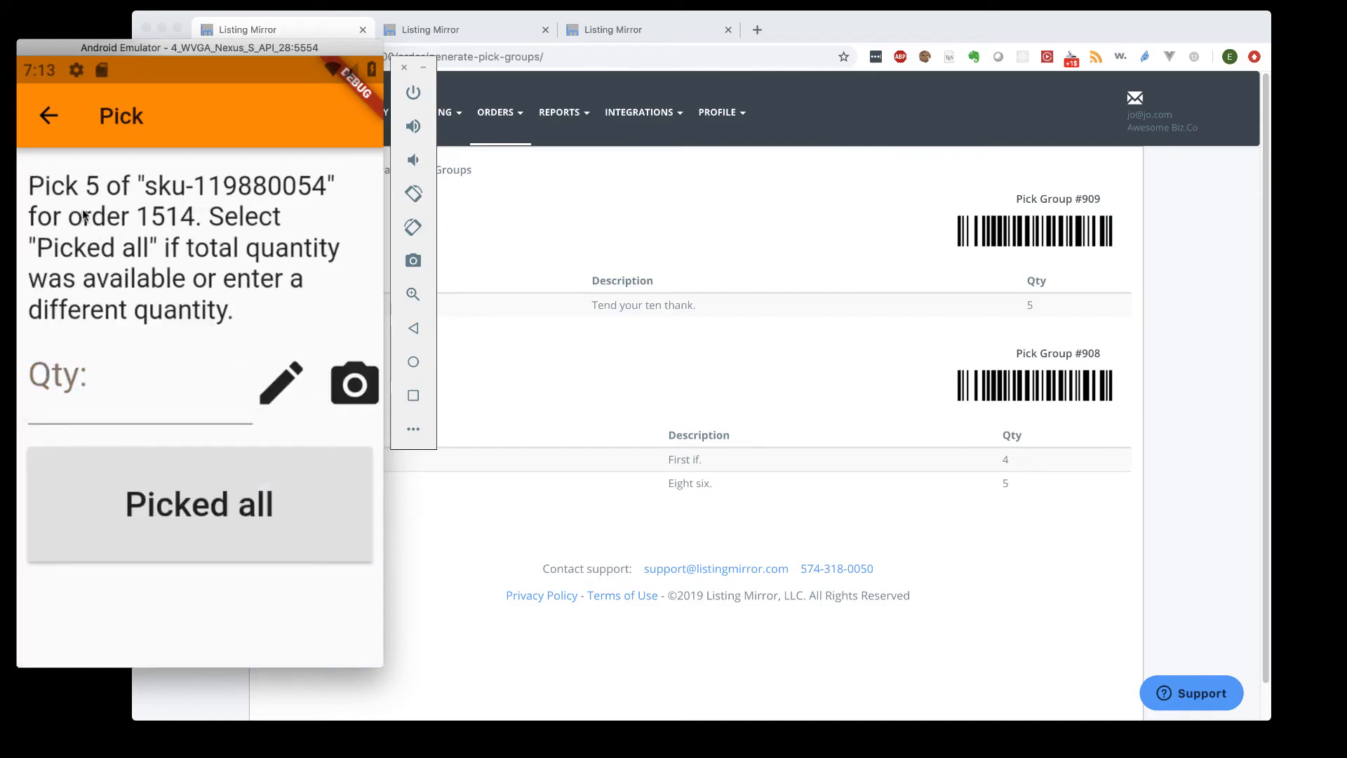
# Switch to the browser, copy sku-119880054 from pick group 908, and search the Inventory Location page for it to check its stock
pyautogui.click(625, 360)
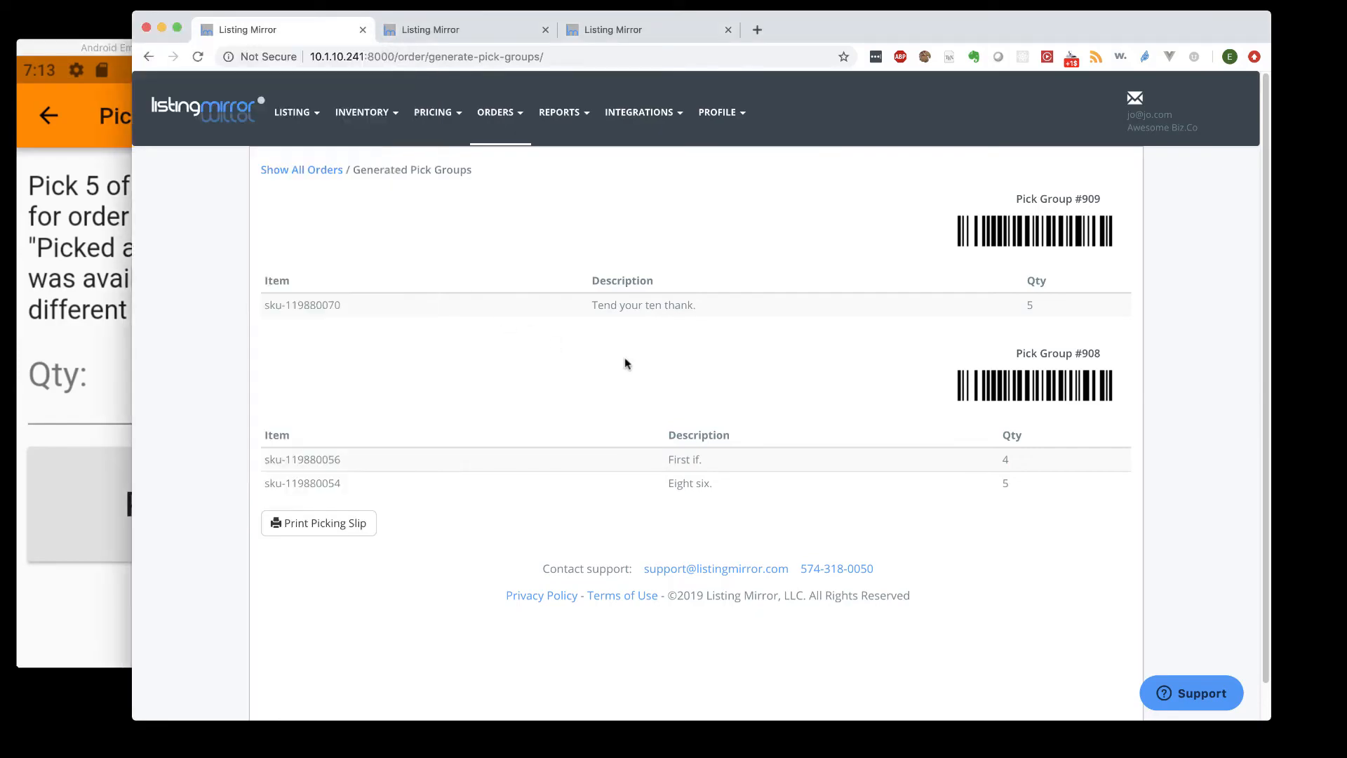
pyautogui.moveTo(342, 483); pyautogui.dragTo(269, 488)
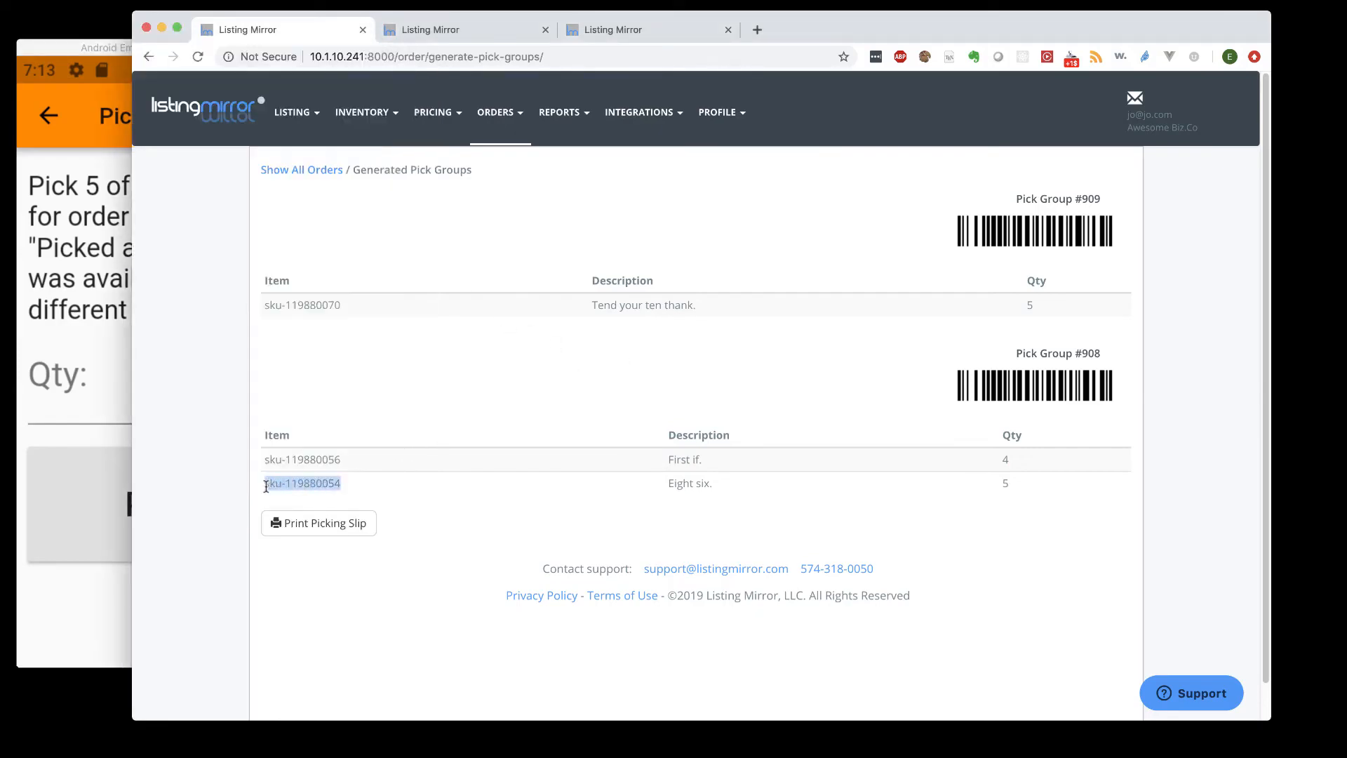
pyautogui.click(475, 37)
pyautogui.click(600, 29)
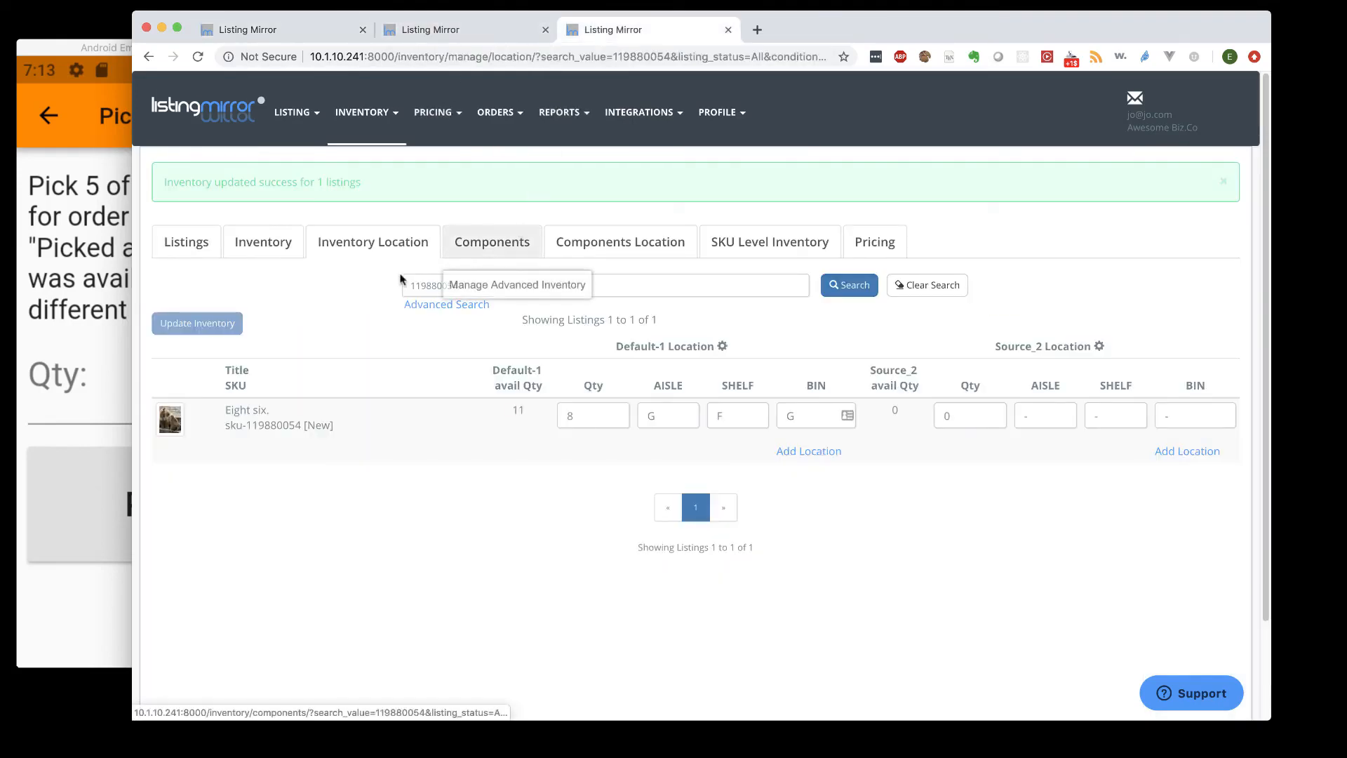
pyautogui.click(370, 247)
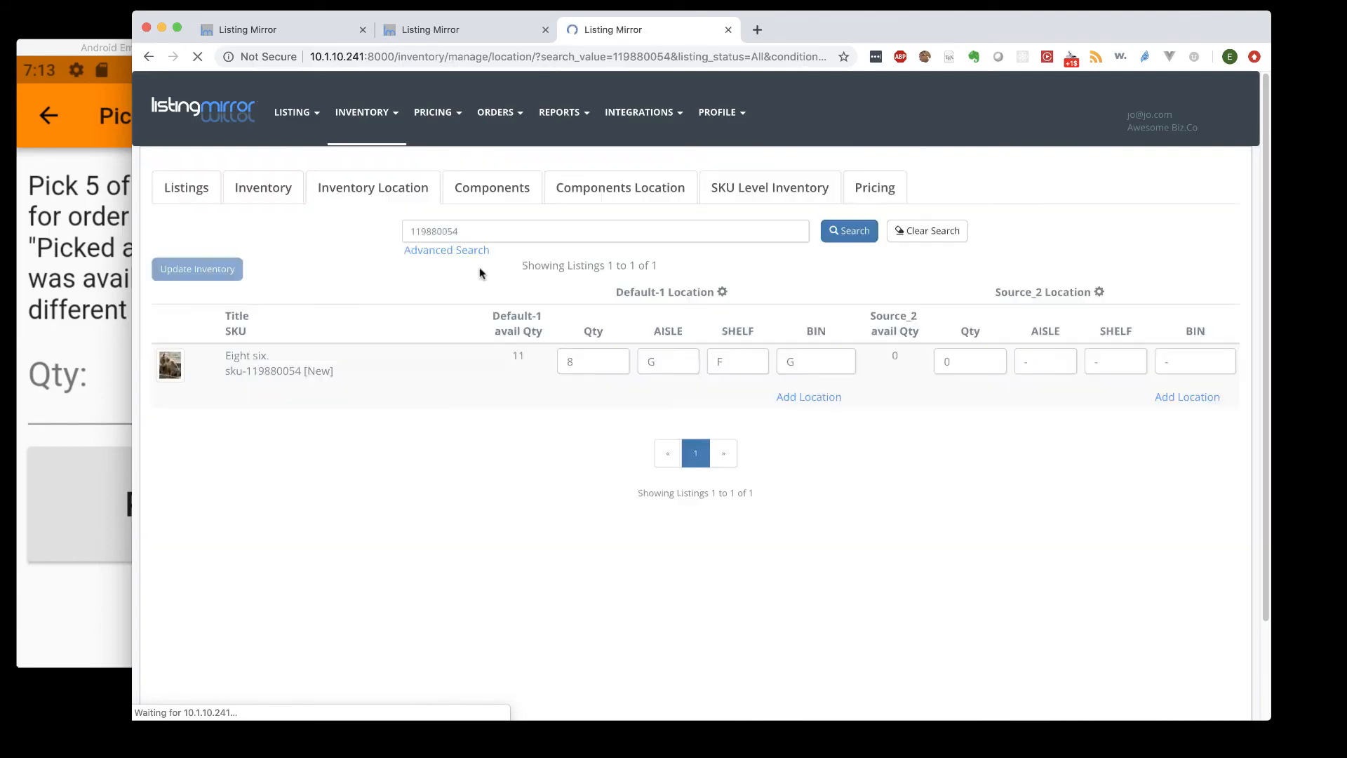
pyautogui.doubleClick(469, 232)
pyautogui.write('sku-119880054')
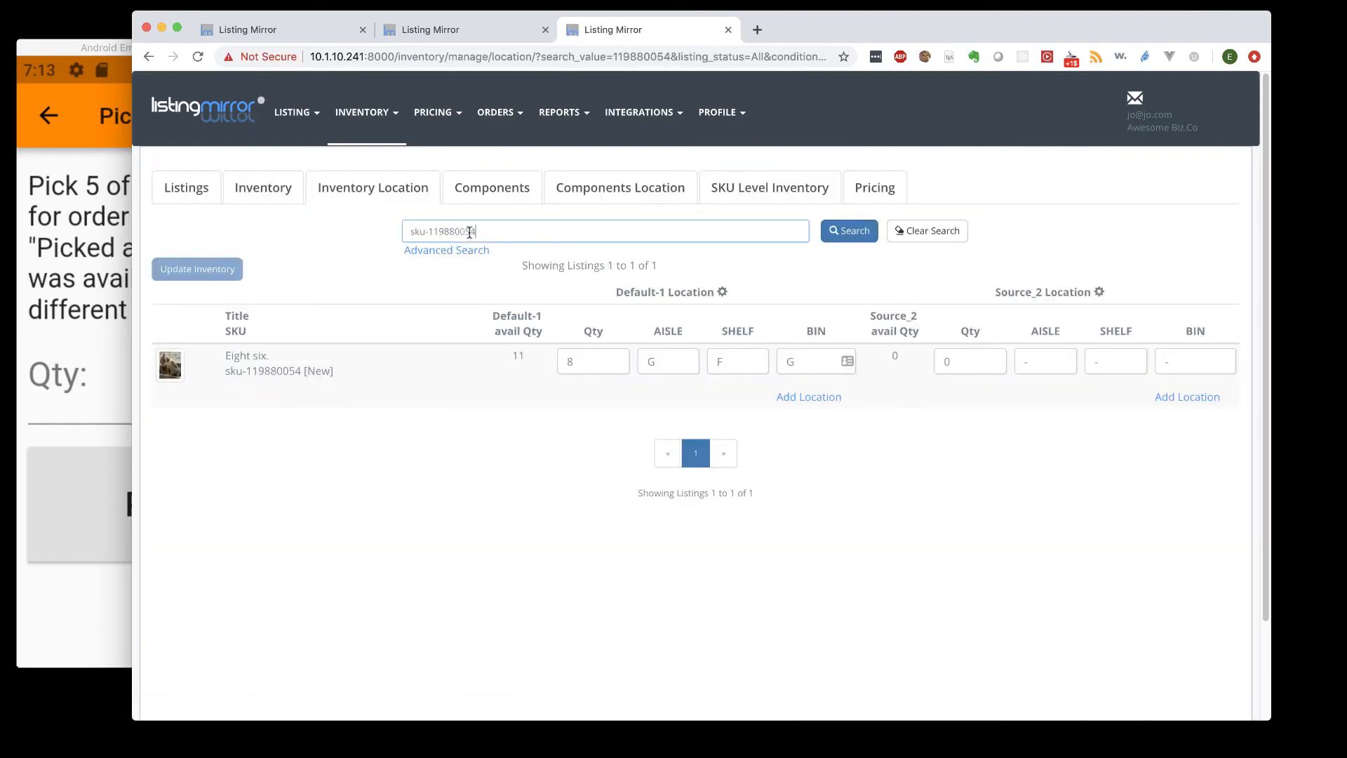
pyautogui.click(839, 232)
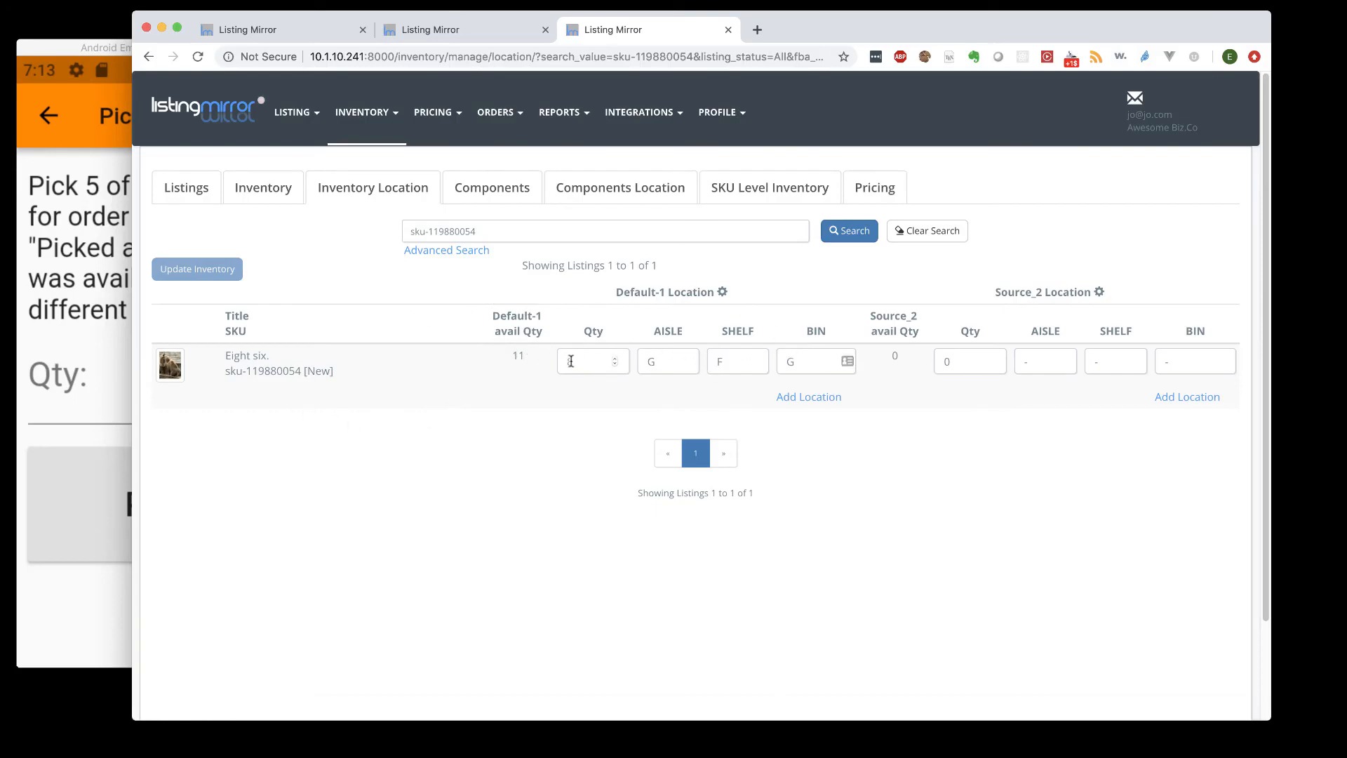
# Switch to the Android emulator and record the full requested quantity of sku-119880054 as picked
pyautogui.click(72, 307)
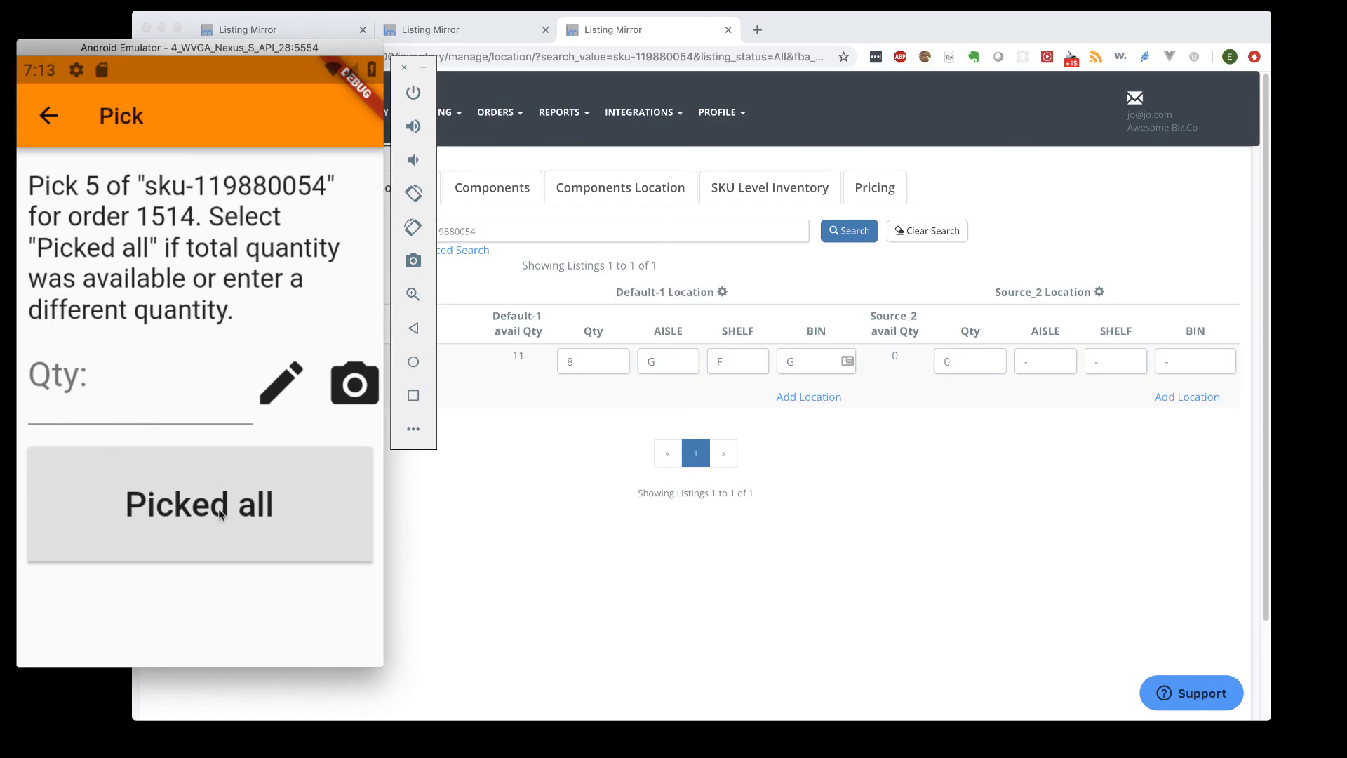
pyautogui.click(172, 518)
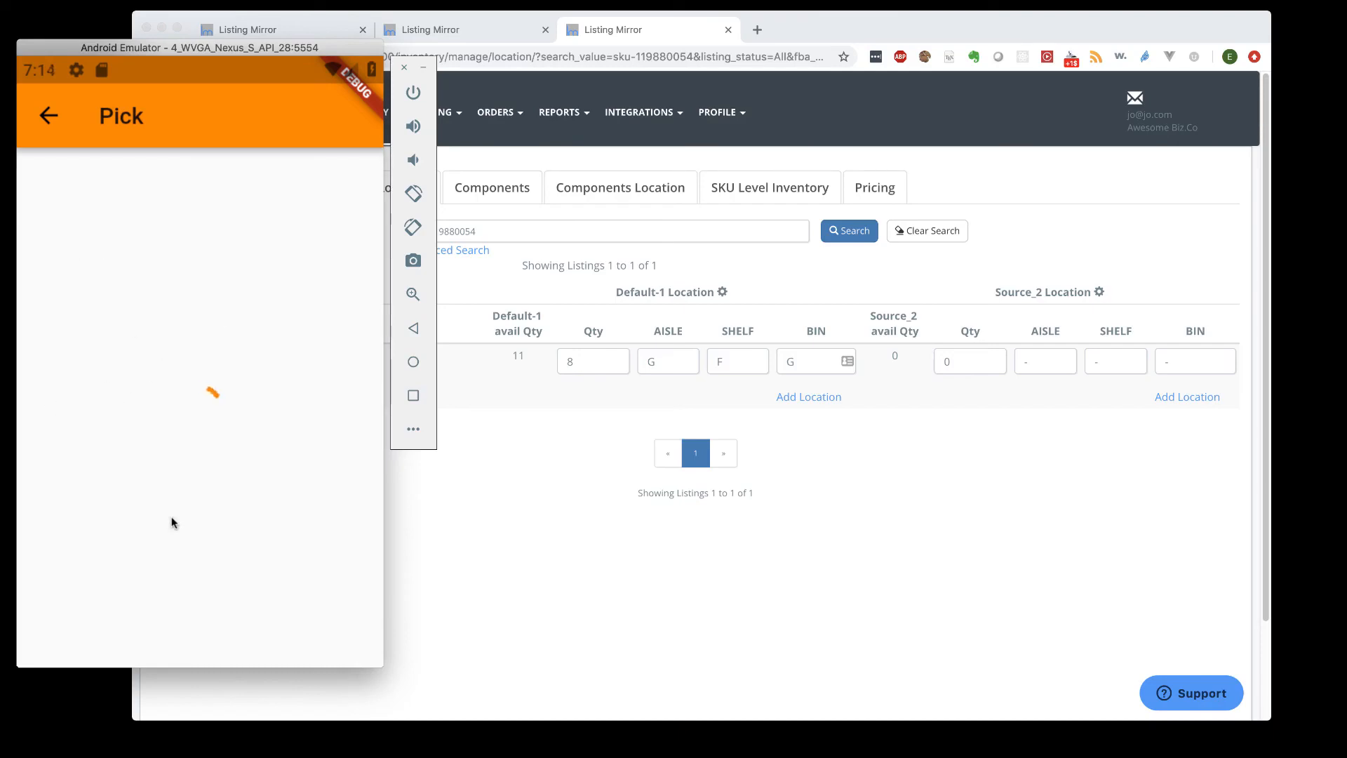
# Switch to the browser and reload the Inventory Location results to examine the updated quantities for sku-119880054
pyautogui.click(746, 421)
pyautogui.click(198, 56)
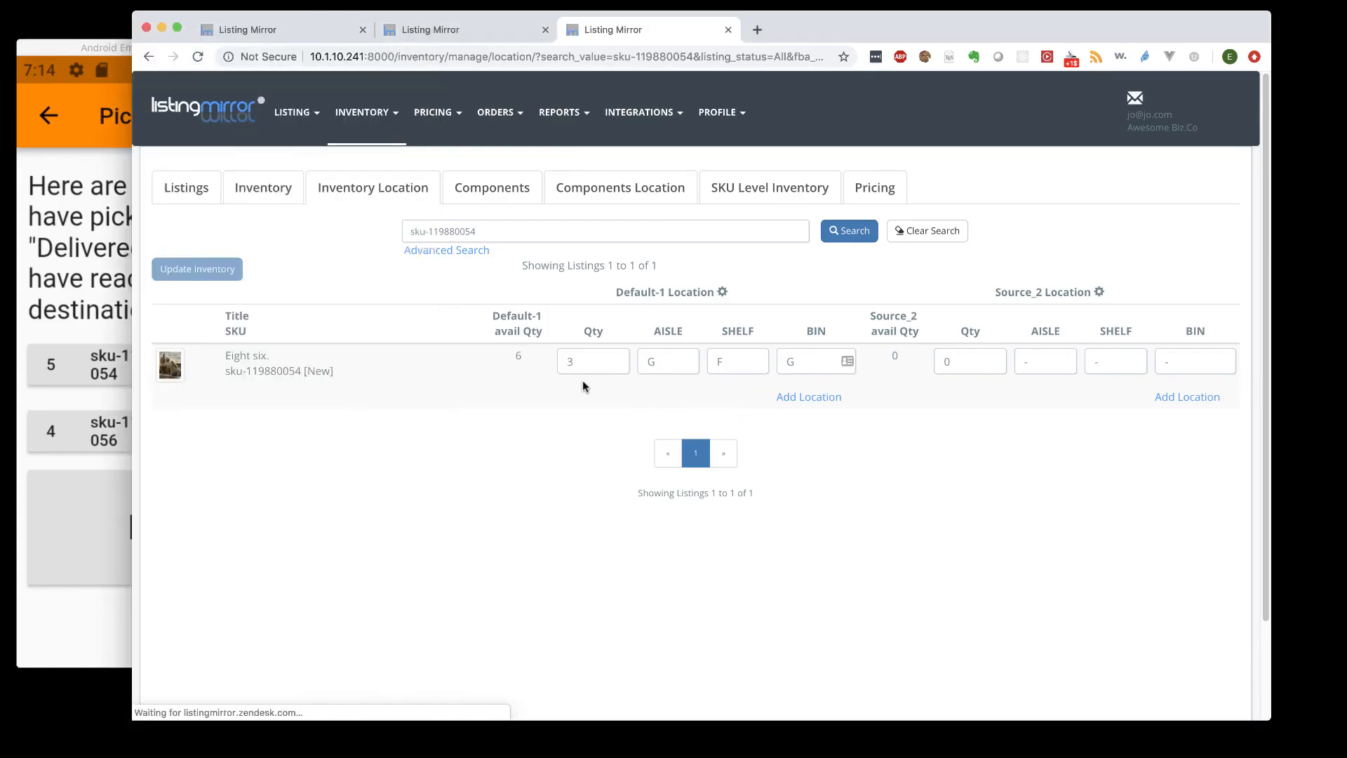
pyautogui.click(570, 362)
pyautogui.write('3')
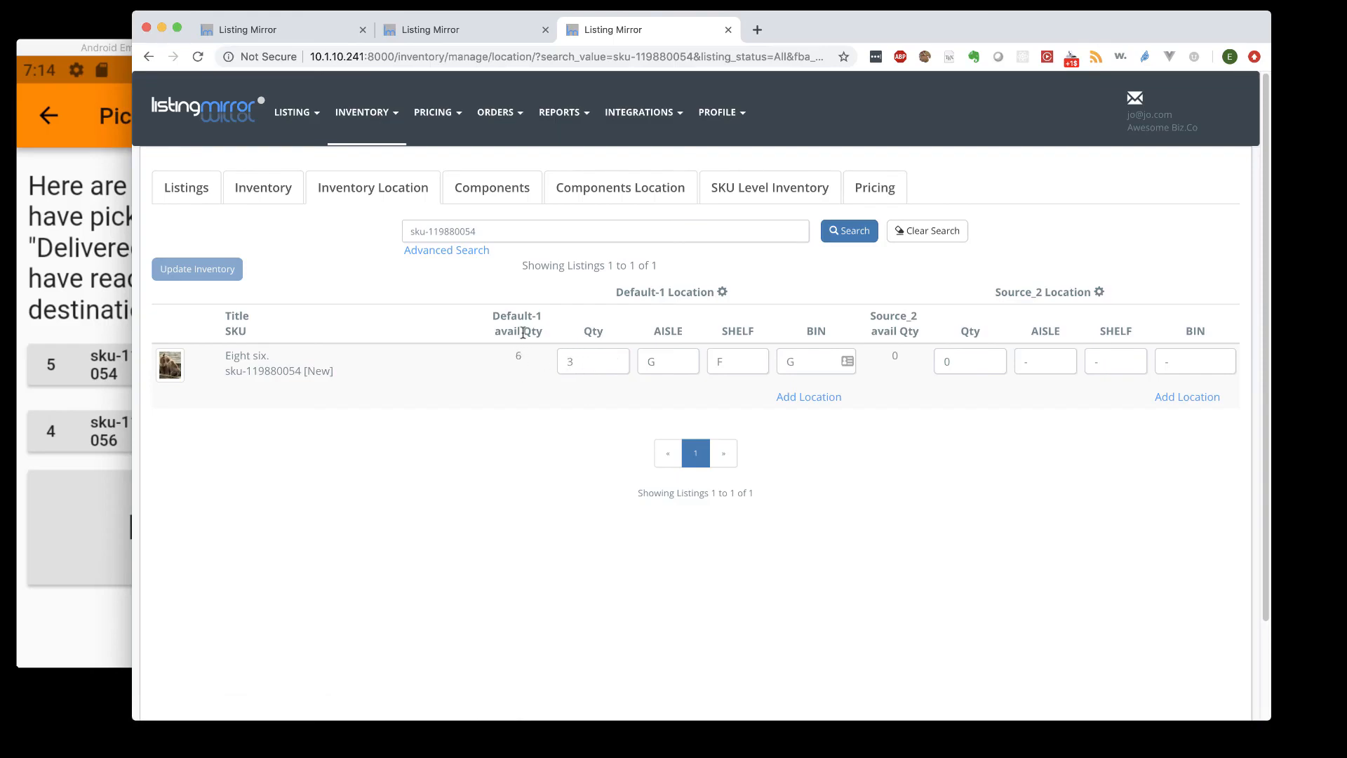
# Switch to the Android emulator and mark all picked items as delivered
pyautogui.click(108, 49)
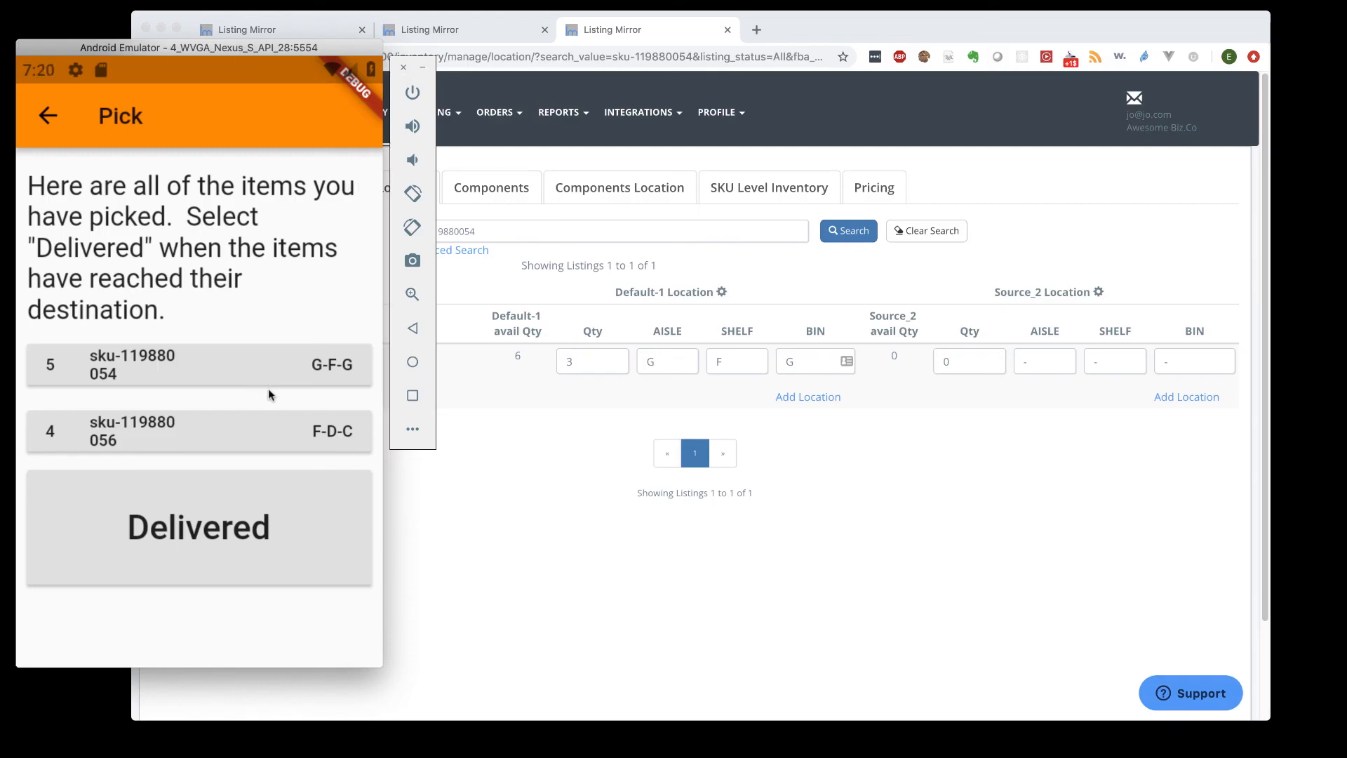
pyautogui.click(224, 500)
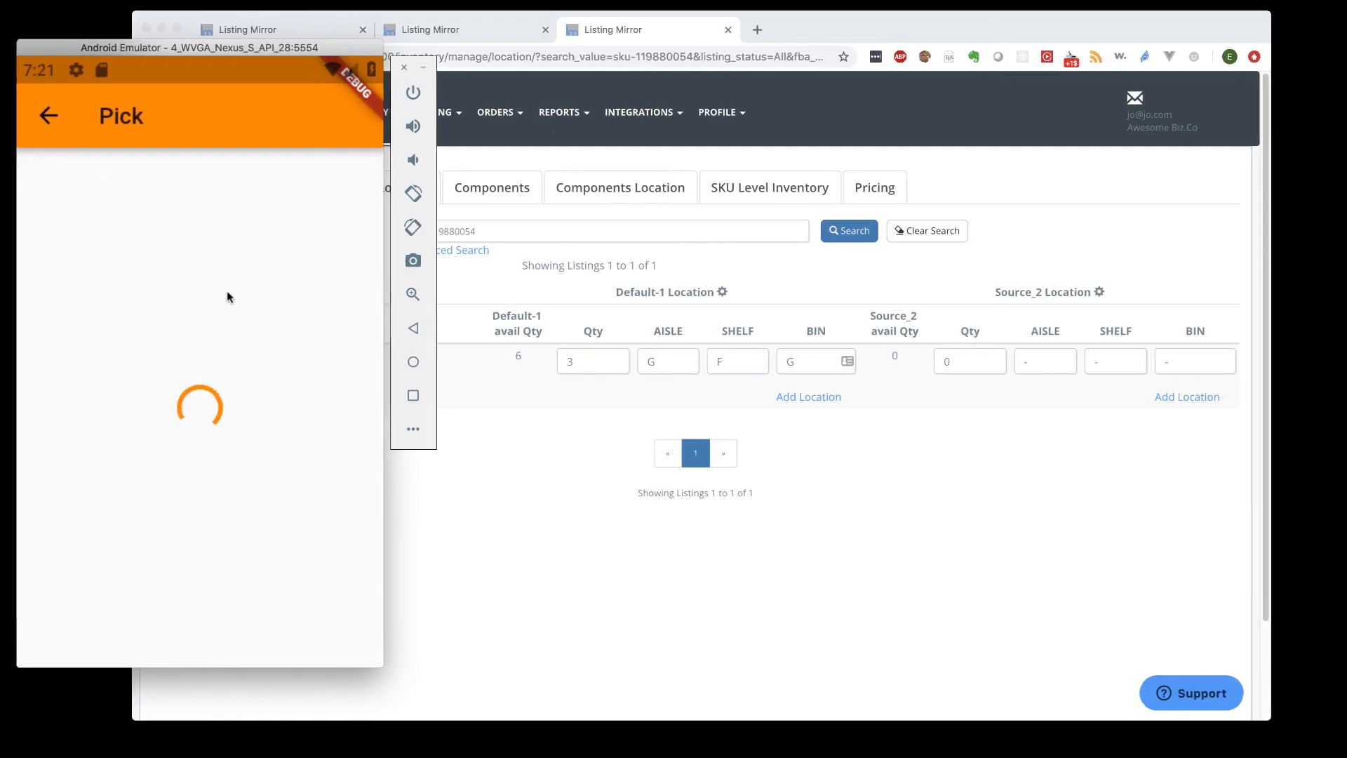